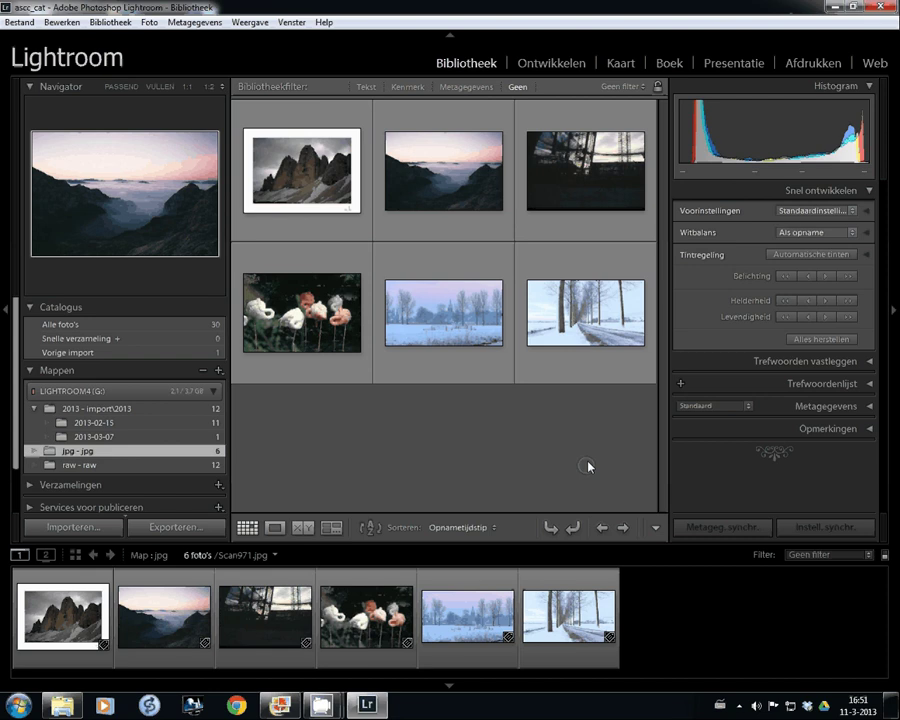
# Deselect every photo in the jpg folder's Library grid
pyautogui.click(588, 466)
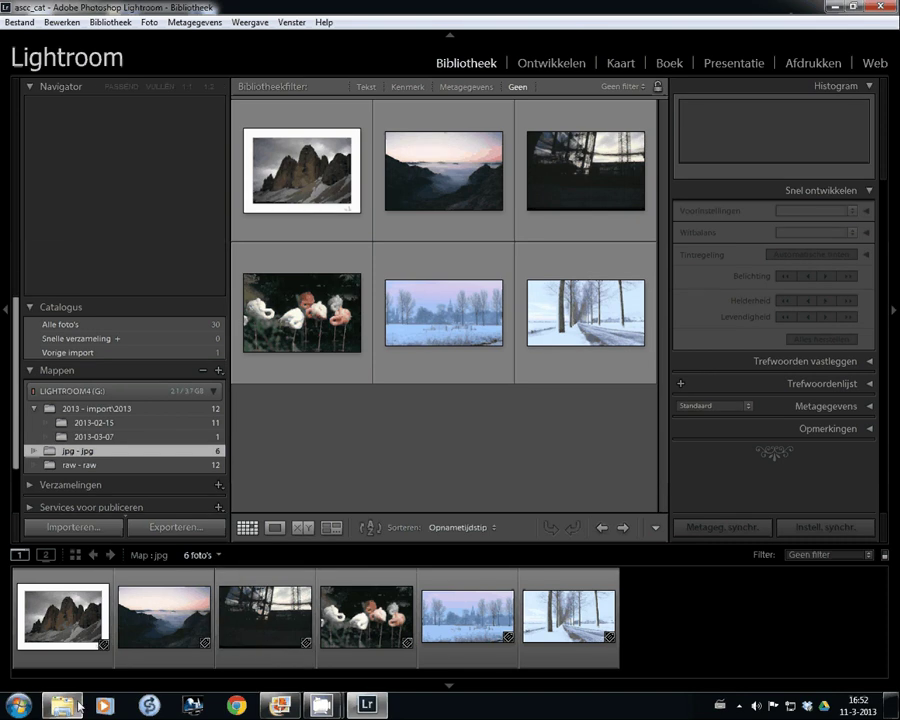
pyautogui.moveTo(62, 704)
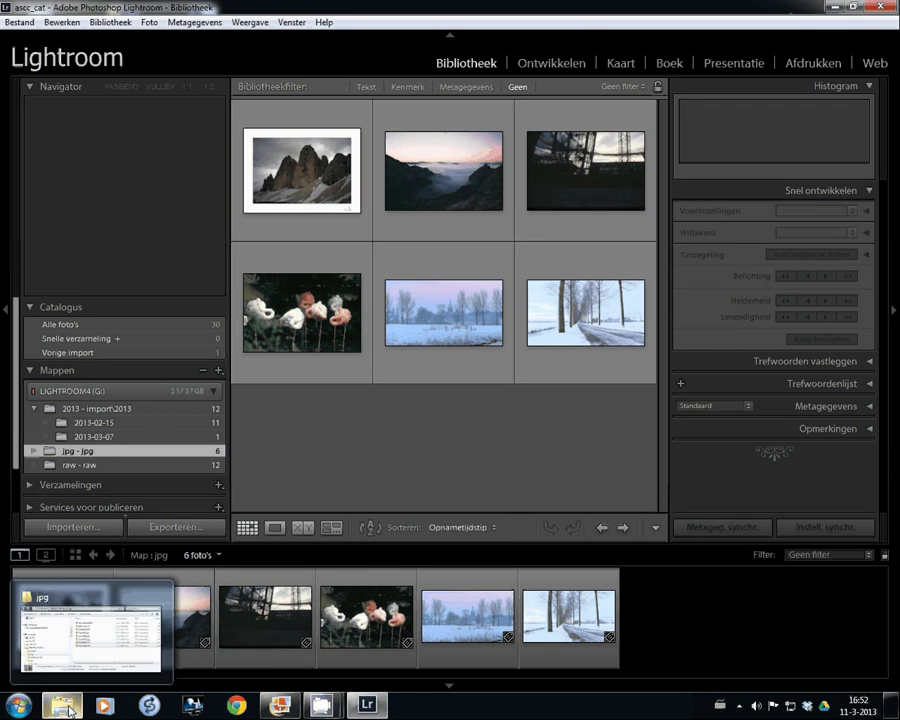
# Show the jpg folder in Explorer as extra large icons and move the window down-left
pyautogui.click(62, 708)
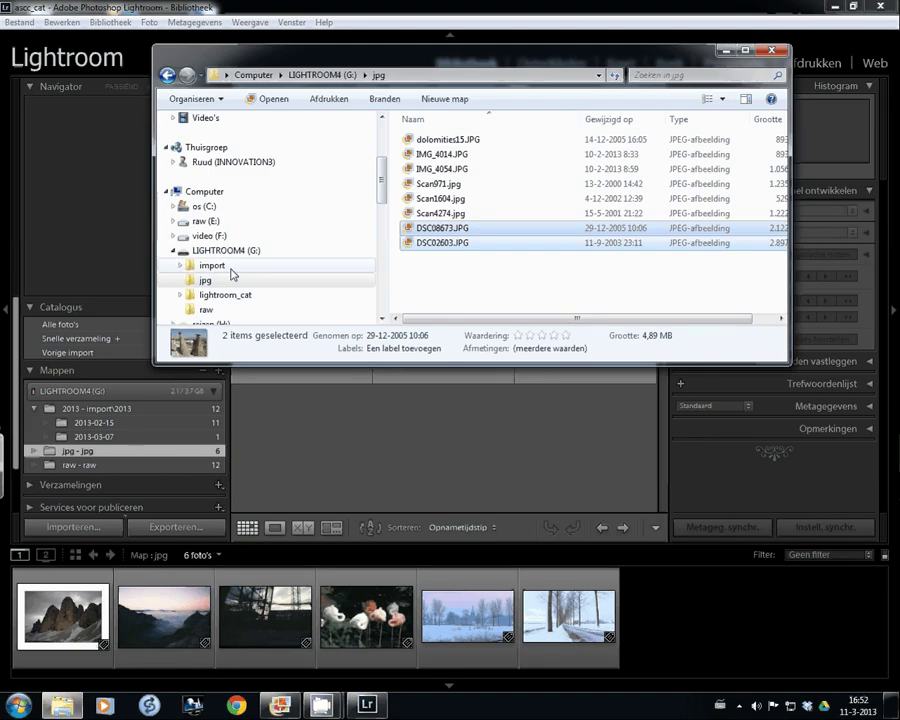
pyautogui.click(208, 283)
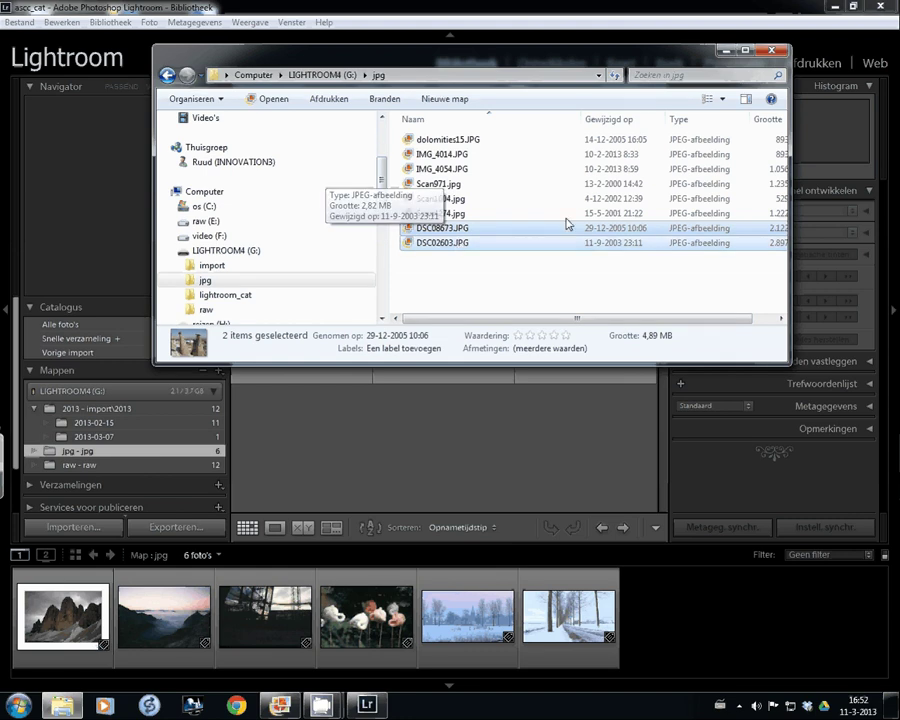
pyautogui.click(723, 100)
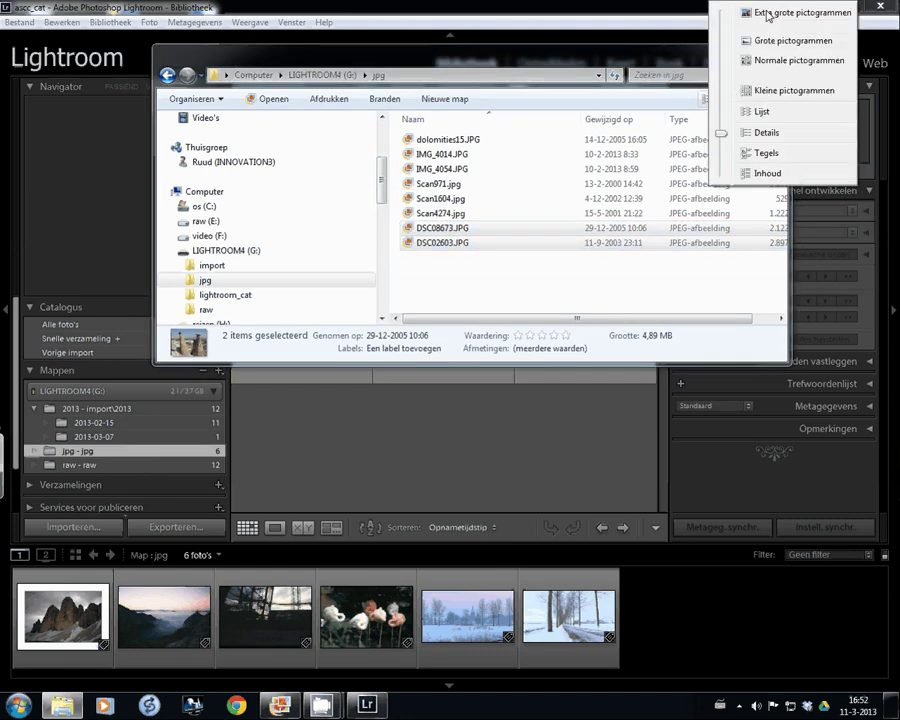
pyautogui.click(765, 44)
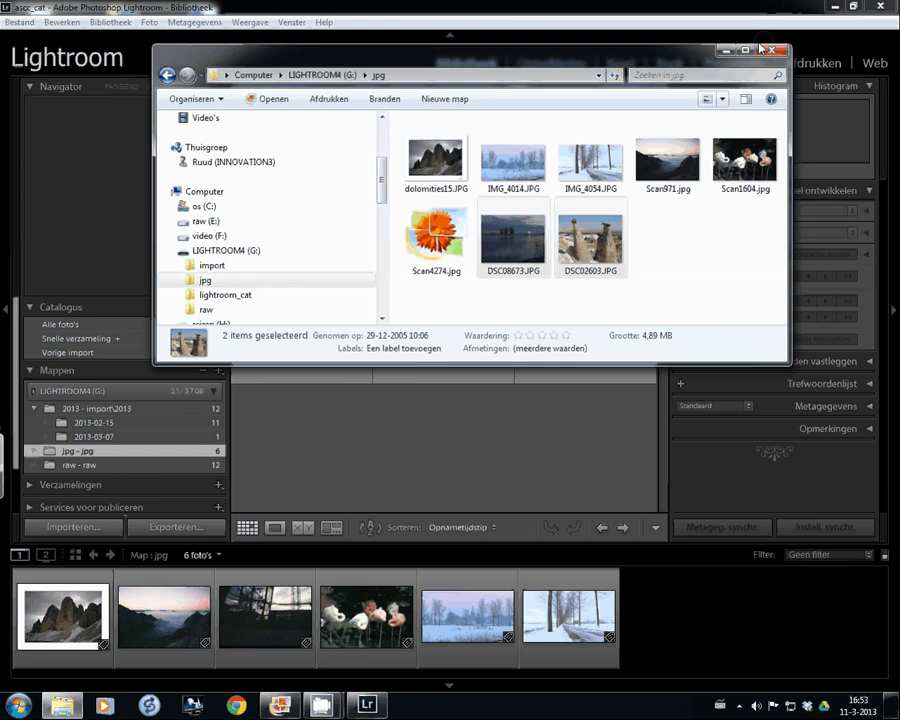
pyautogui.moveTo(578, 66); pyautogui.dragTo(523, 427)
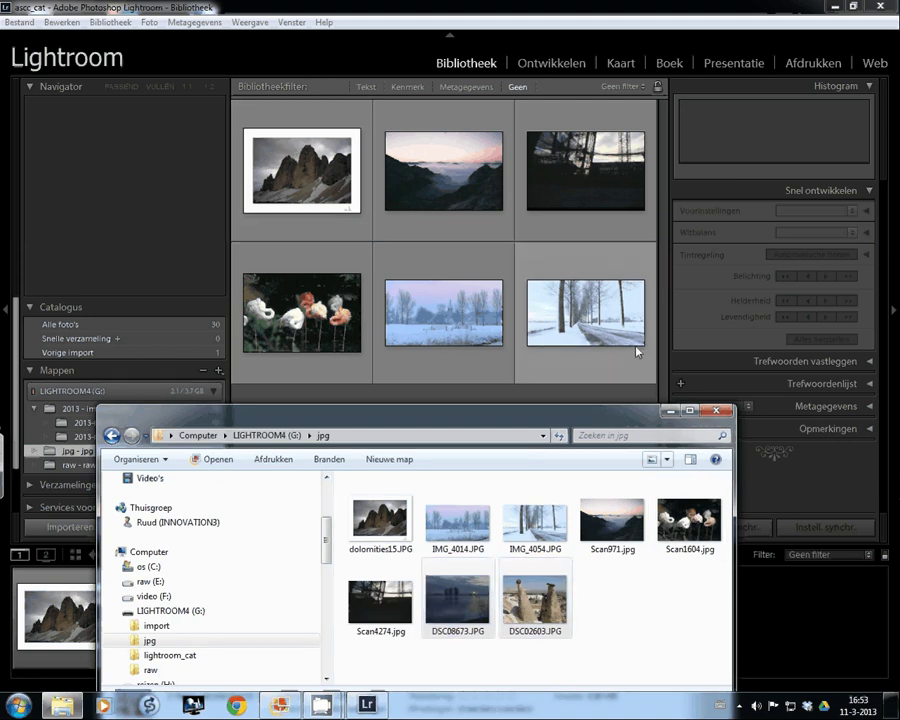
# Import the two new JPGs from LIGHTROOM4 (G:) > jpg into Lightroom's jpg folder
pyautogui.click(671, 412)
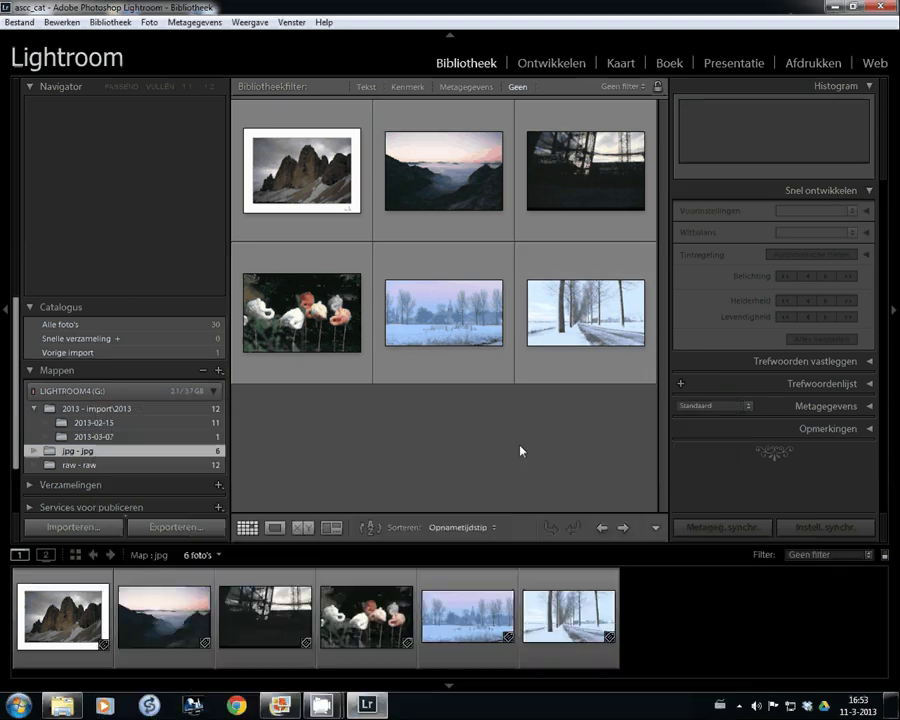
pyautogui.rightClick(180, 456)
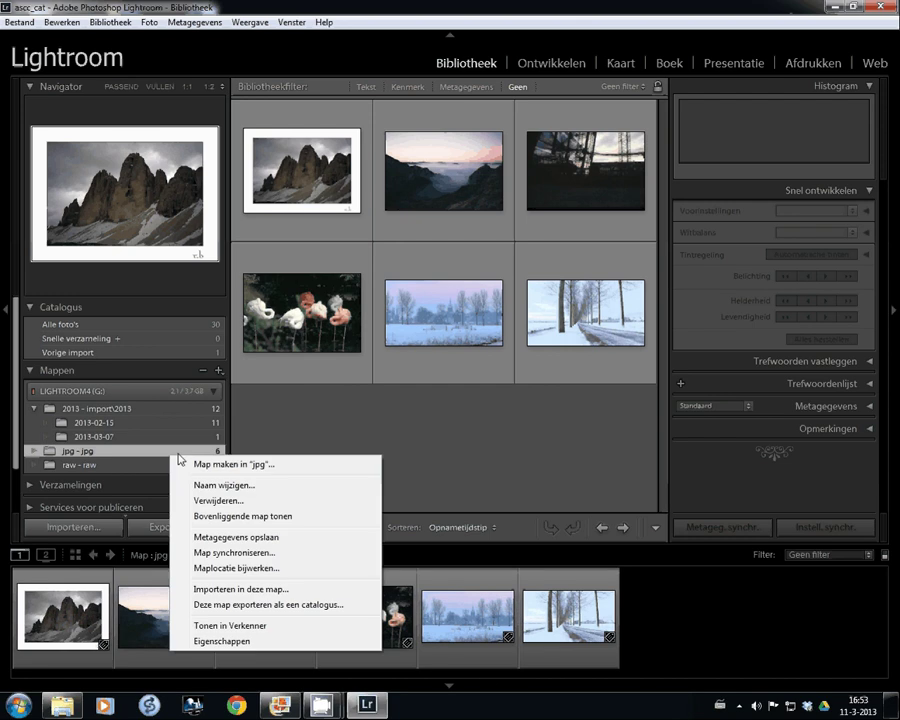
pyautogui.click(262, 589)
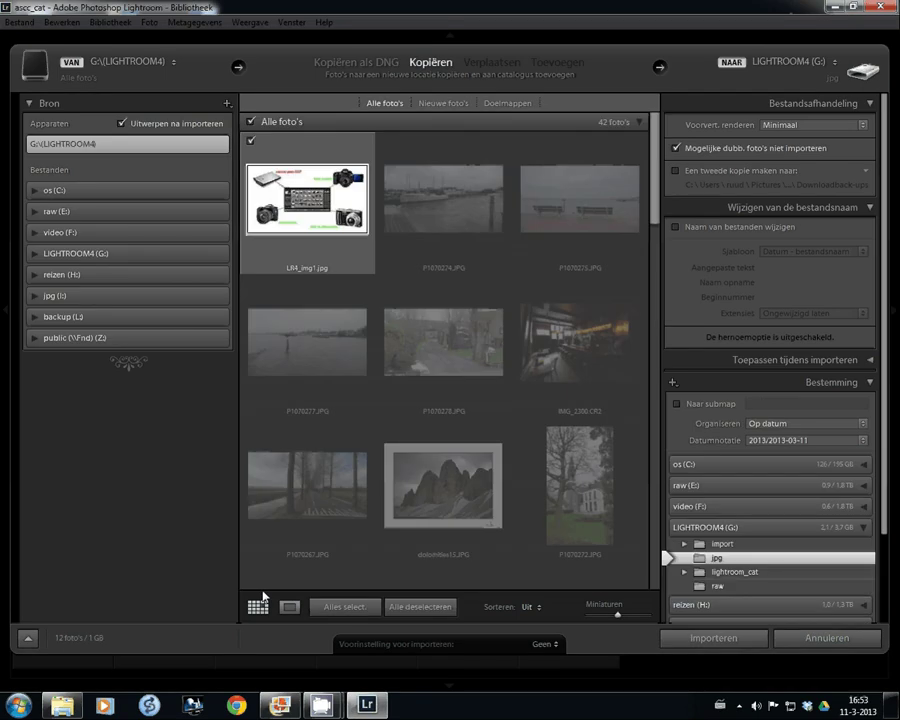
pyautogui.click(34, 253)
pyautogui.click(62, 284)
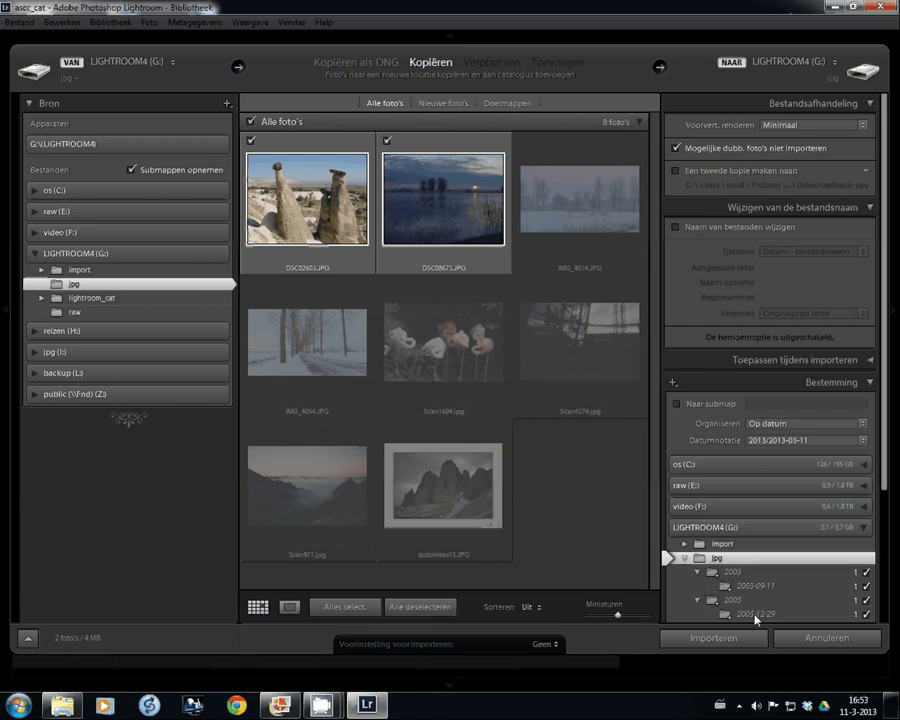
pyautogui.click(713, 644)
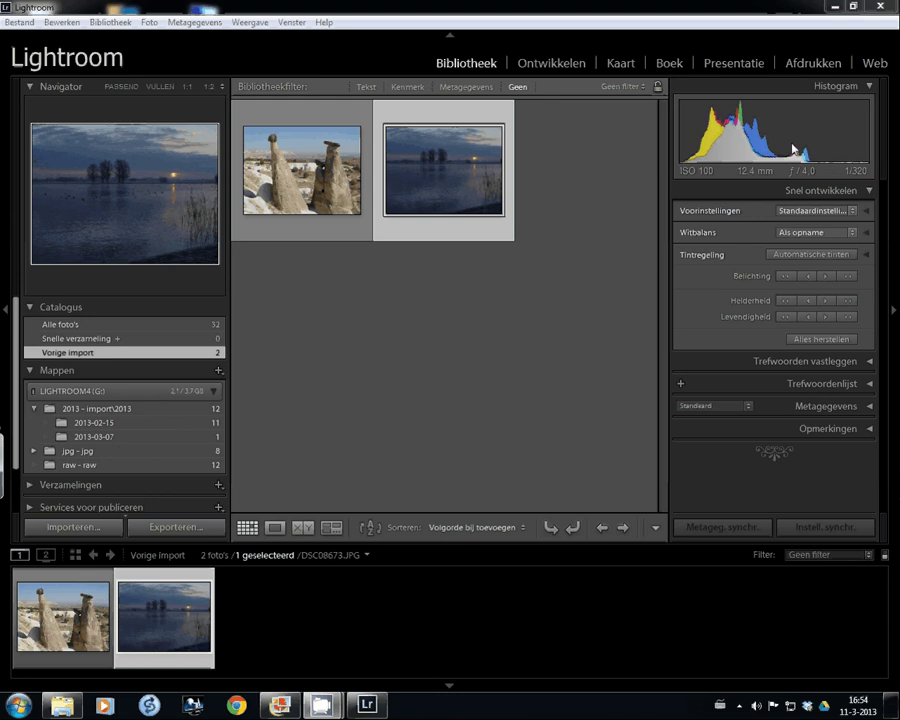
# In Develop, raise DSC08673.JPG's Highlights to +92 and Exposure to +1,00
pyautogui.click(560, 68)
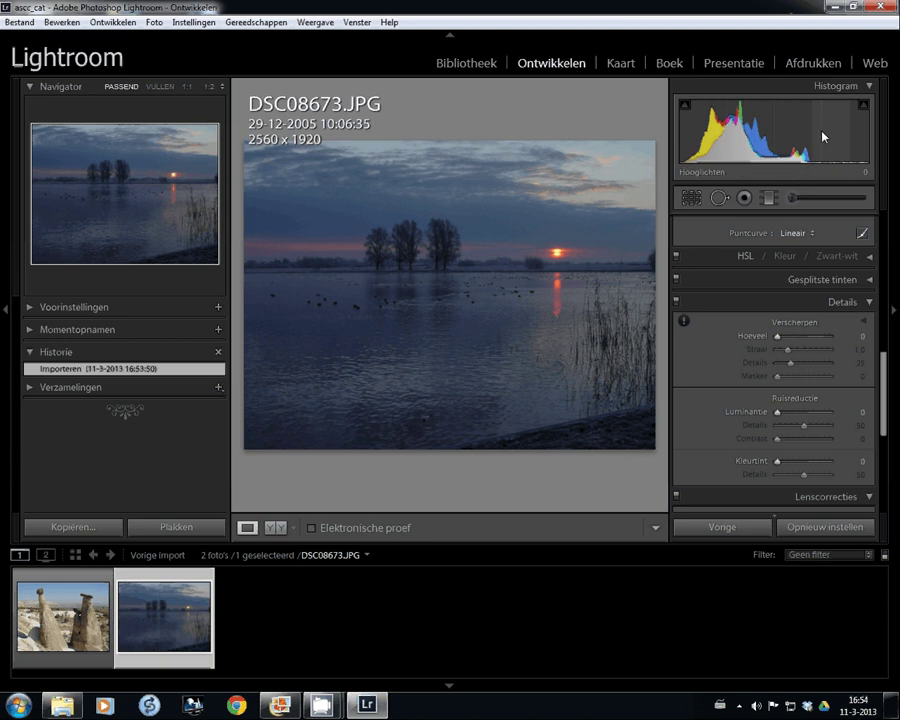
pyautogui.moveTo(823, 137); pyautogui.dragTo(899, 135)
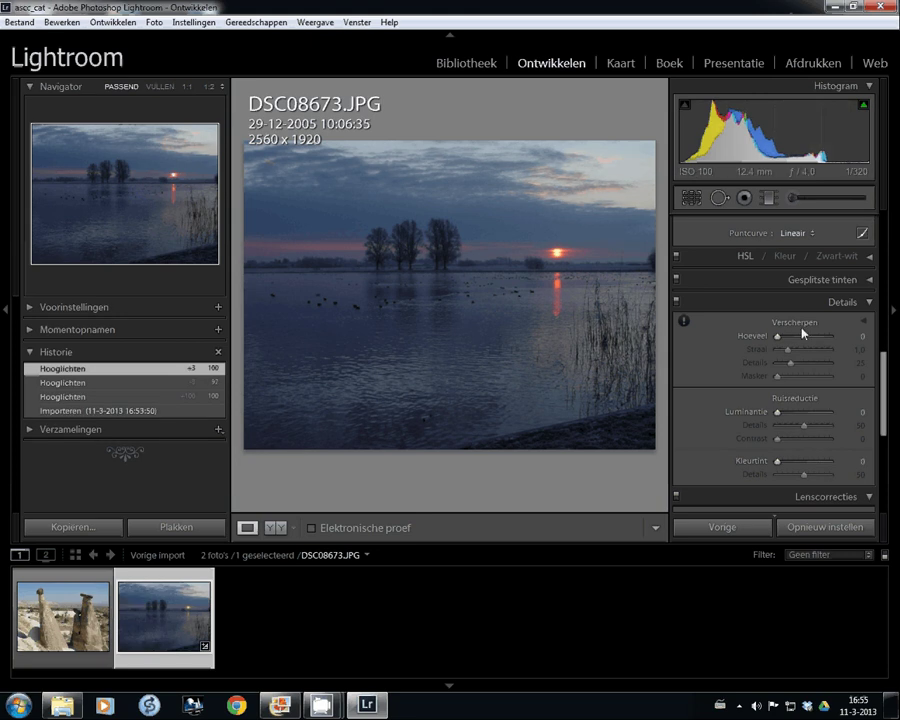
pyautogui.moveTo(881, 396); pyautogui.dragTo(898, 247)
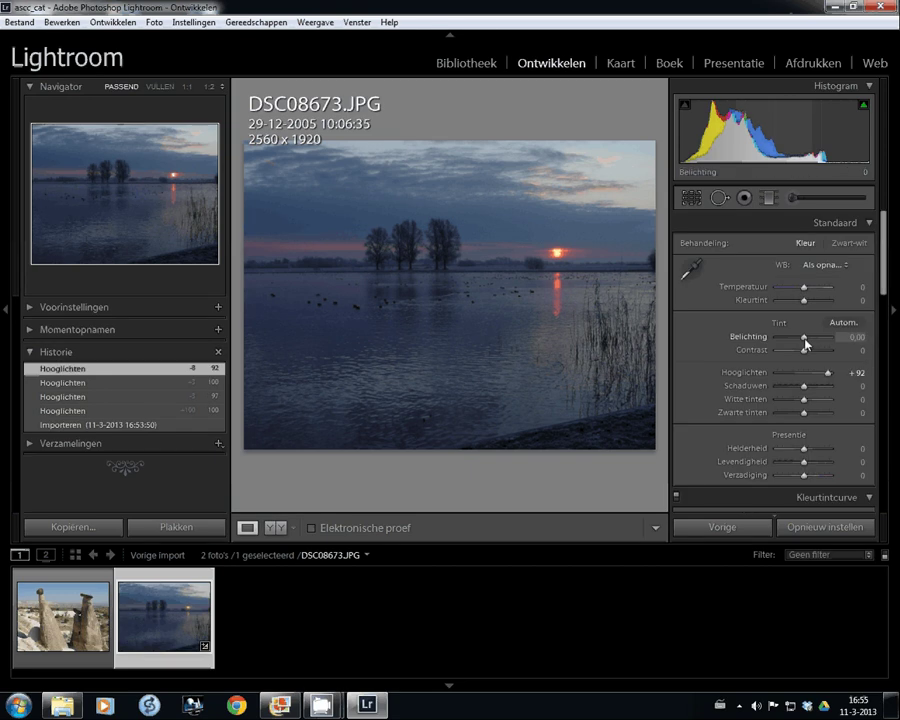
pyautogui.moveTo(806, 342); pyautogui.dragTo(811, 343)
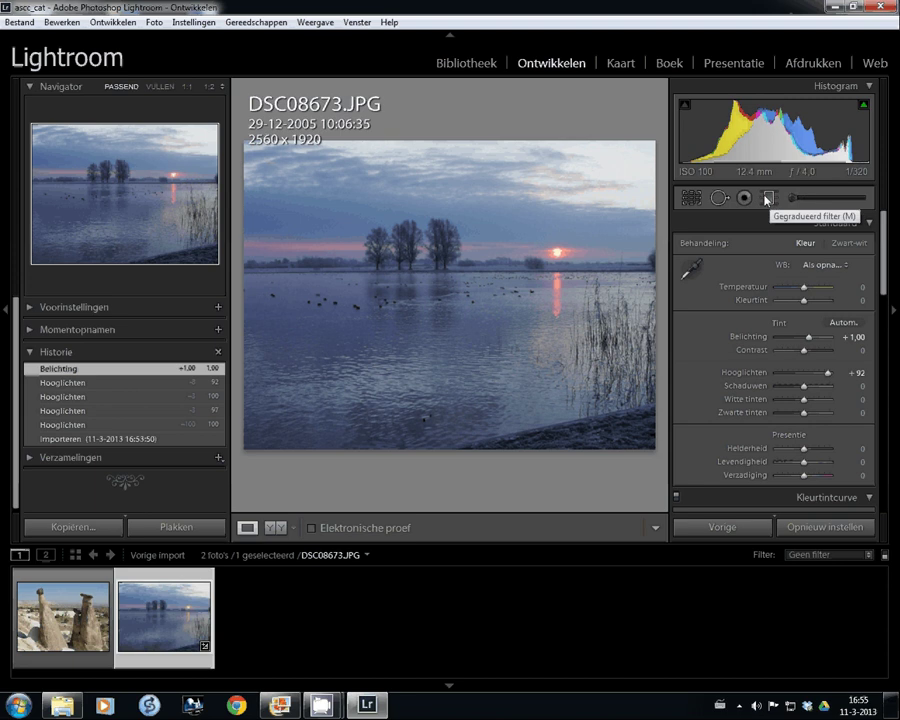
# Drag a sky-to-horizon graduated filter: Exposure −1,58, Contrast −33, Highlights 54, Saturation 39, Temperature 27
pyautogui.click(767, 199)
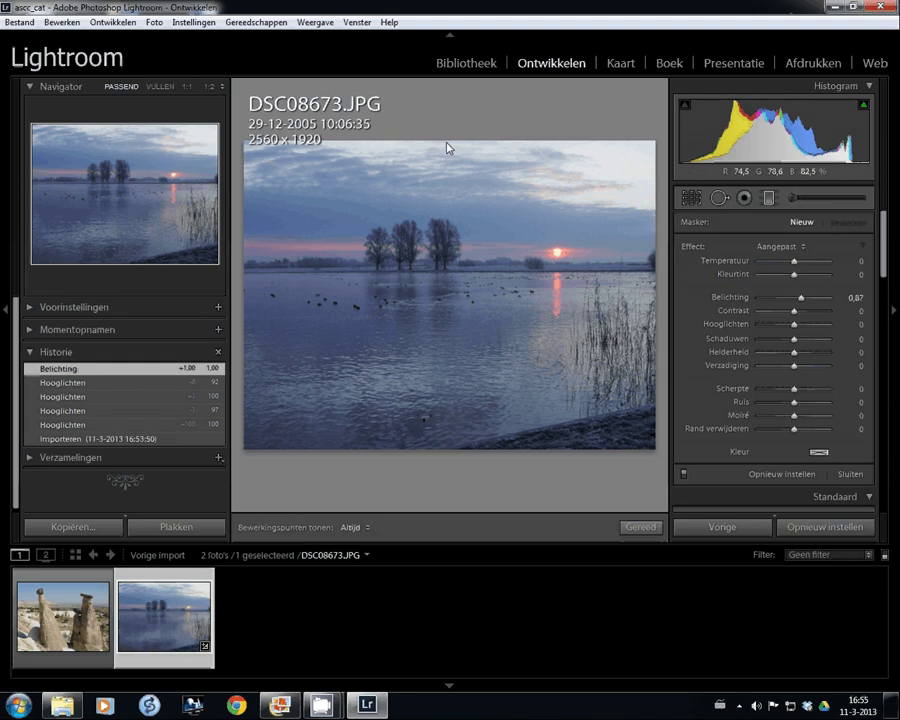
pyautogui.moveTo(437, 138)
pyautogui.mouseDown()
pyautogui.moveTo(443, 391)
pyautogui.moveTo(452, 349)
pyautogui.moveTo(435, 354)
pyautogui.moveTo(465, 348)
pyautogui.mouseUp()
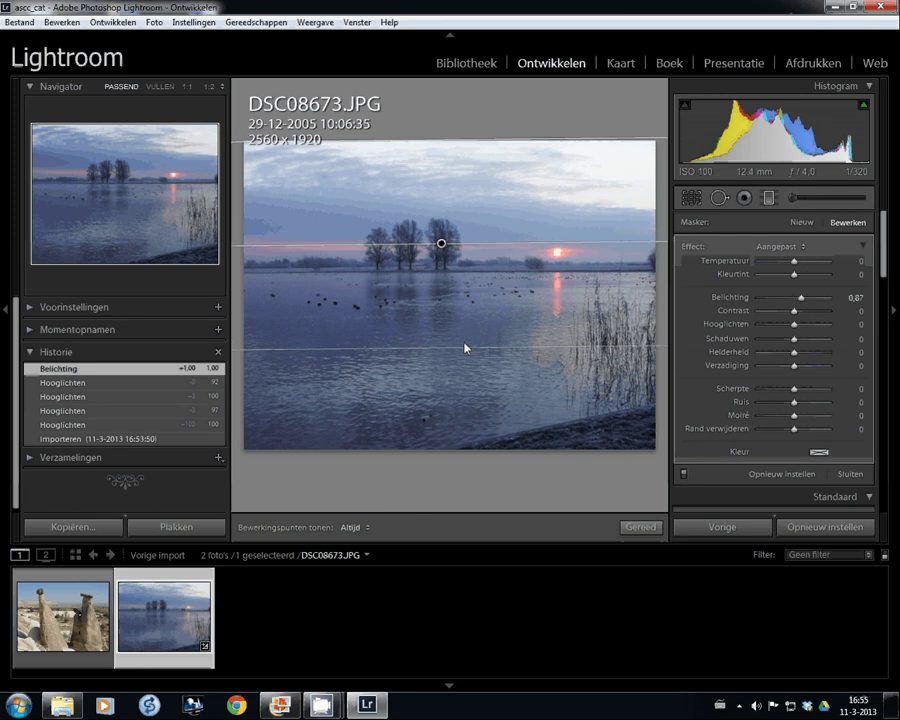
pyautogui.moveTo(801, 298); pyautogui.dragTo(778, 303)
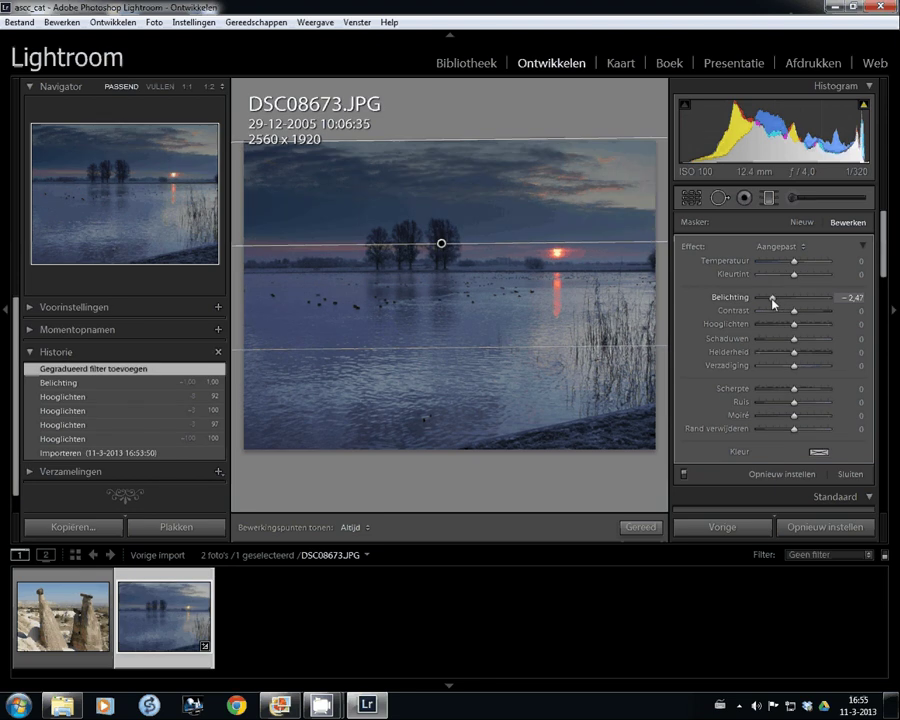
pyautogui.moveTo(773, 303); pyautogui.dragTo(782, 302)
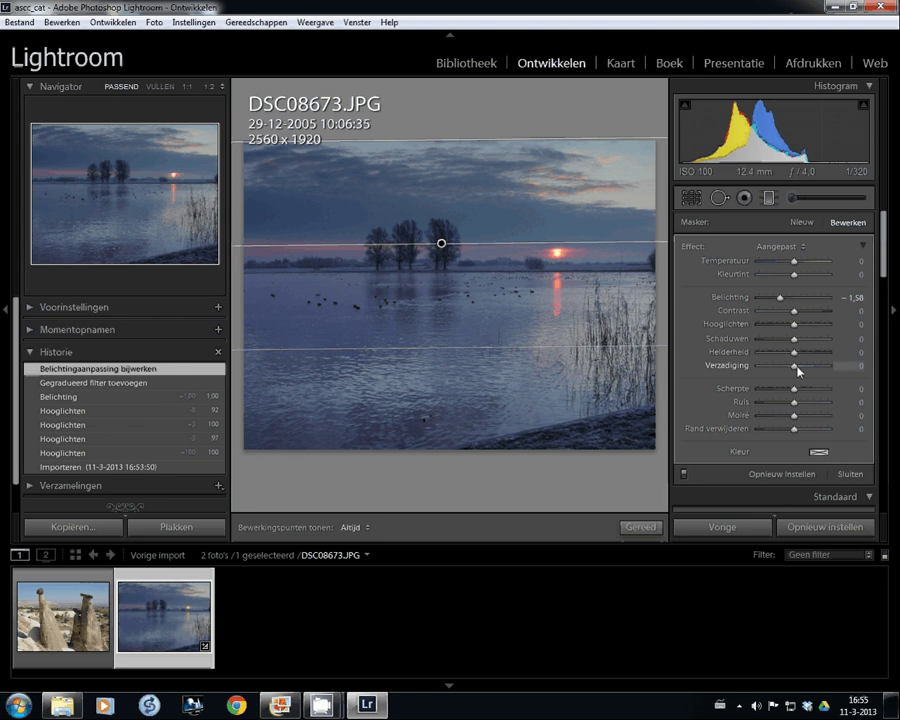
pyautogui.moveTo(796, 366)
pyautogui.mouseDown()
pyautogui.moveTo(826, 368)
pyautogui.moveTo(807, 366)
pyautogui.moveTo(826, 336)
pyautogui.moveTo(818, 334)
pyautogui.mouseUp()
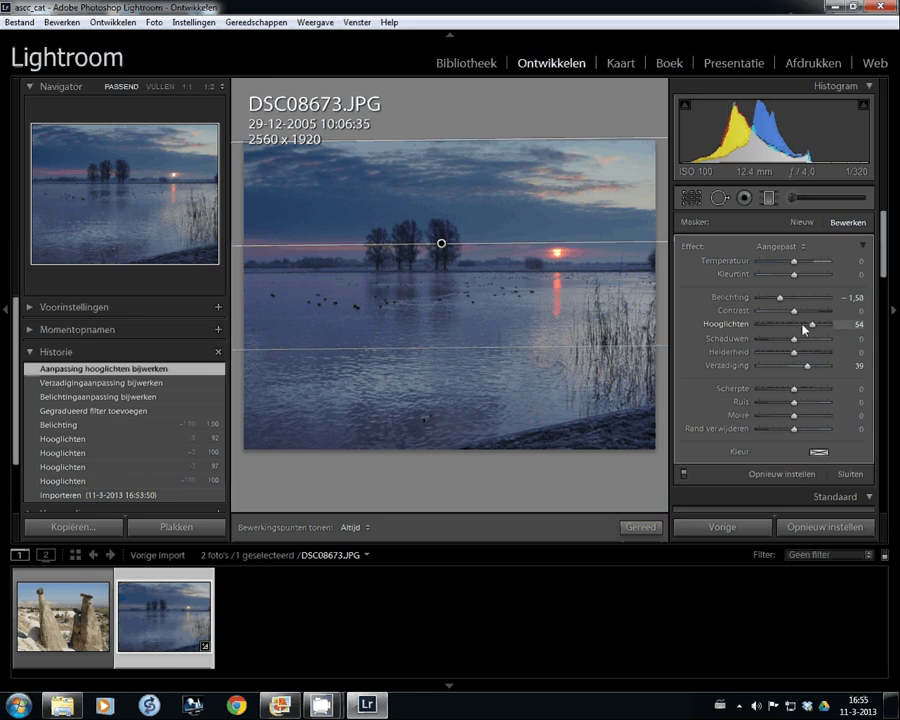
pyautogui.moveTo(809, 312); pyautogui.dragTo(783, 320)
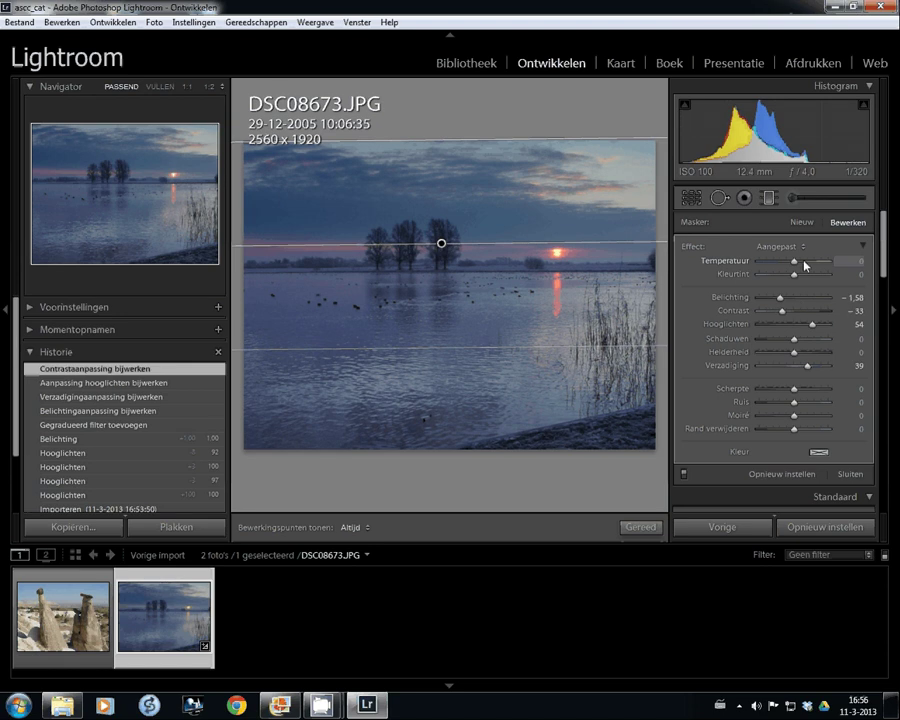
pyautogui.moveTo(795, 263); pyautogui.dragTo(806, 267)
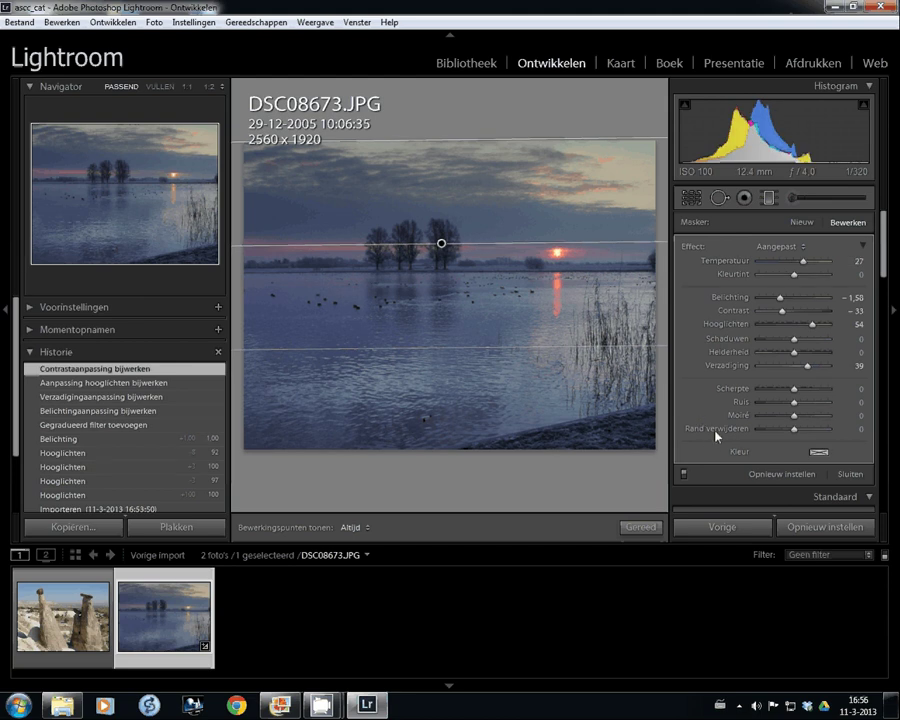
# Tint the sky filter warm red (H 12, S 46), easing Exposure to −1,01 and Contrast to −5
pyautogui.click(819, 453)
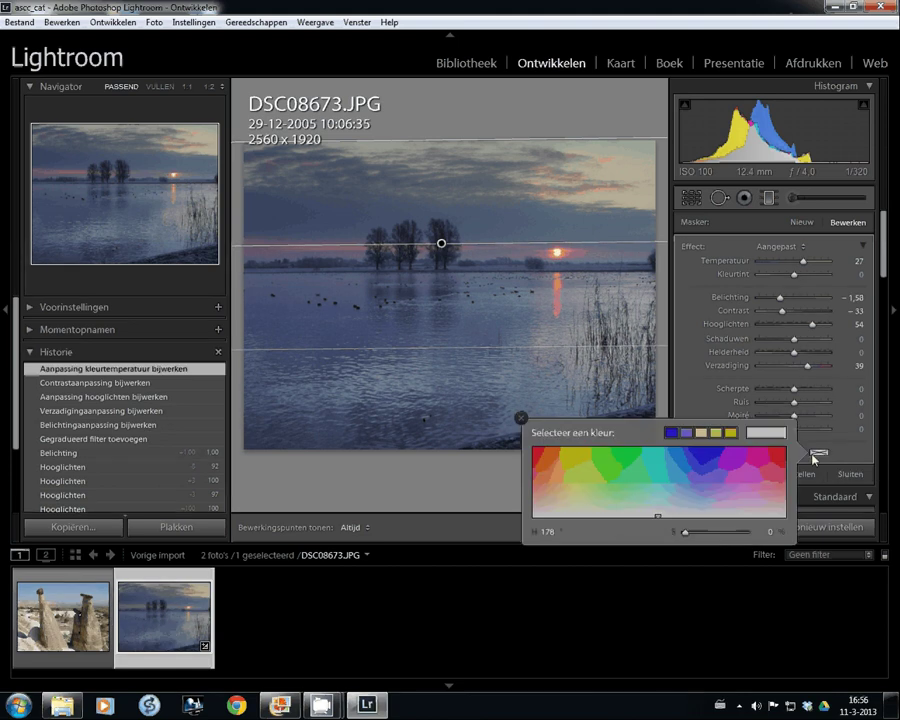
pyautogui.click(544, 493)
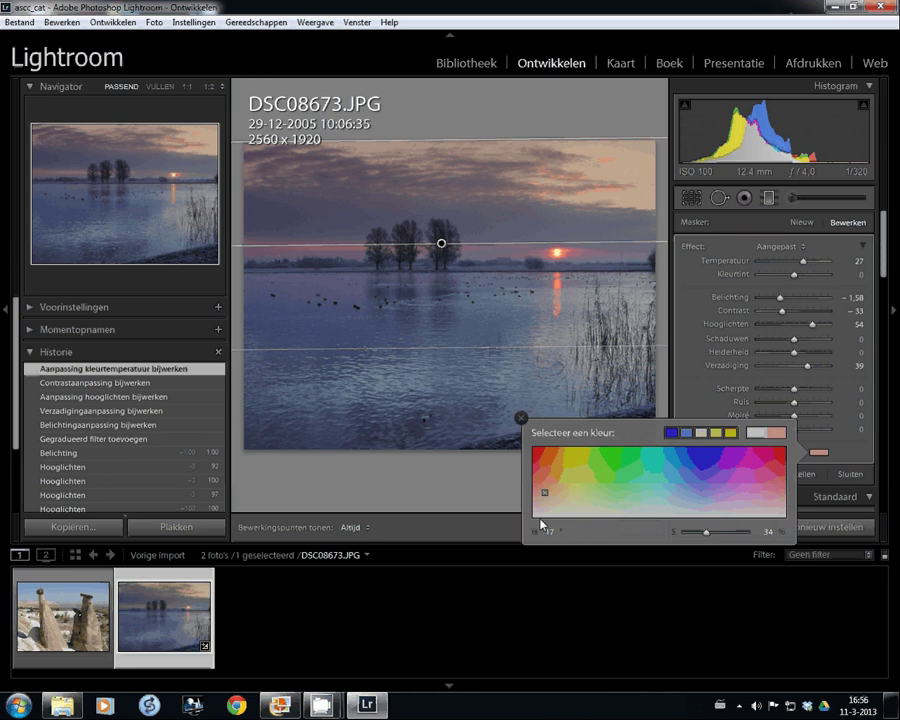
pyautogui.moveTo(548, 487)
pyautogui.mouseDown()
pyautogui.moveTo(539, 484)
pyautogui.moveTo(542, 511)
pyautogui.moveTo(543, 491)
pyautogui.mouseUp()
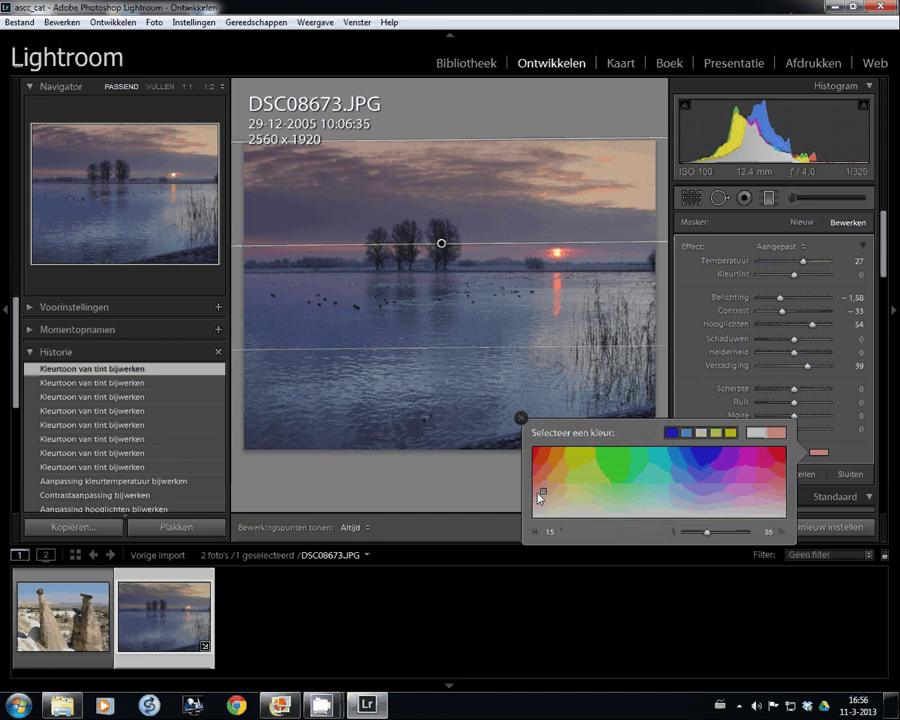
pyautogui.click(731, 496)
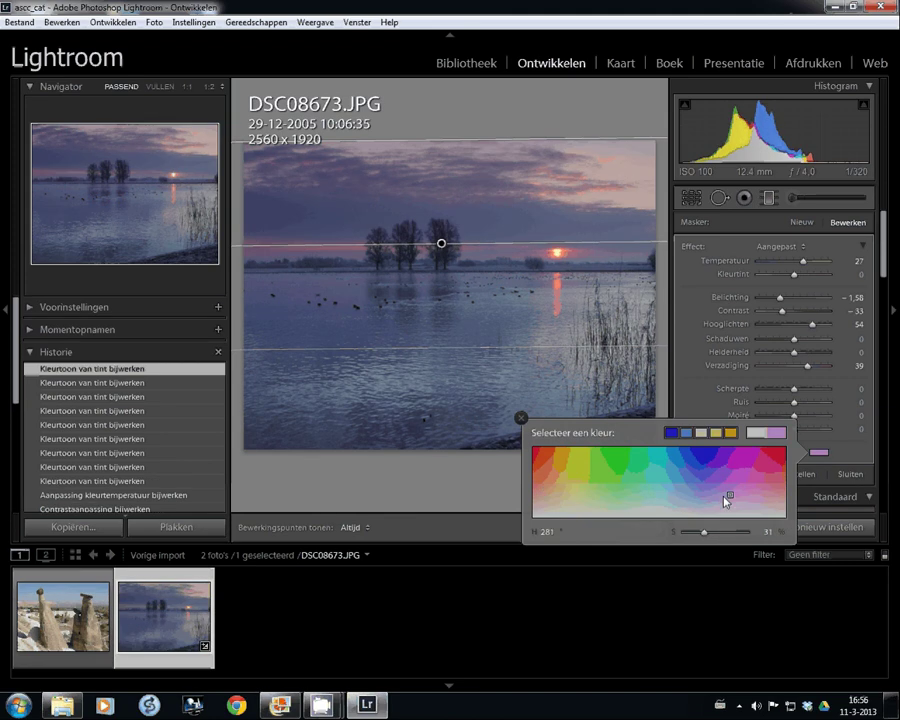
pyautogui.moveTo(726, 501); pyautogui.dragTo(729, 511)
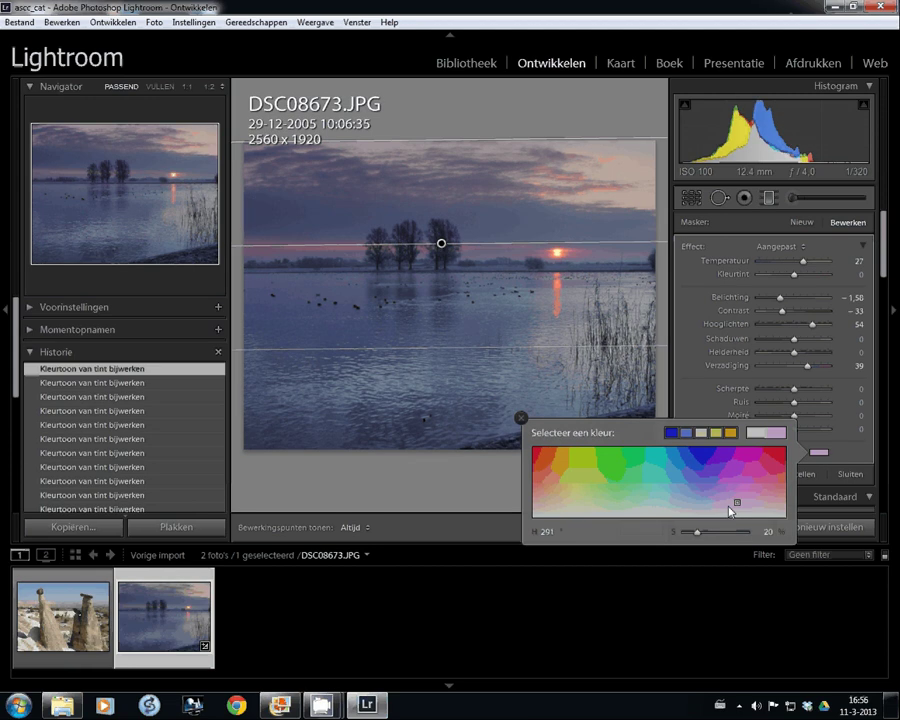
pyautogui.moveTo(554, 503); pyautogui.dragTo(541, 486)
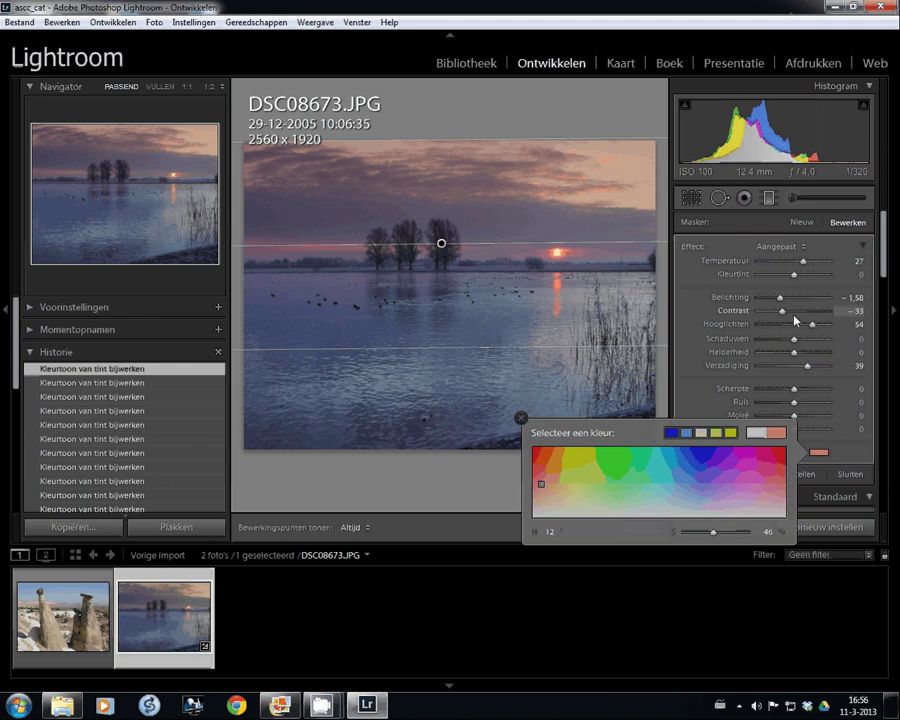
pyautogui.moveTo(796, 320)
pyautogui.mouseDown()
pyautogui.moveTo(776, 302)
pyautogui.moveTo(790, 304)
pyautogui.mouseUp()
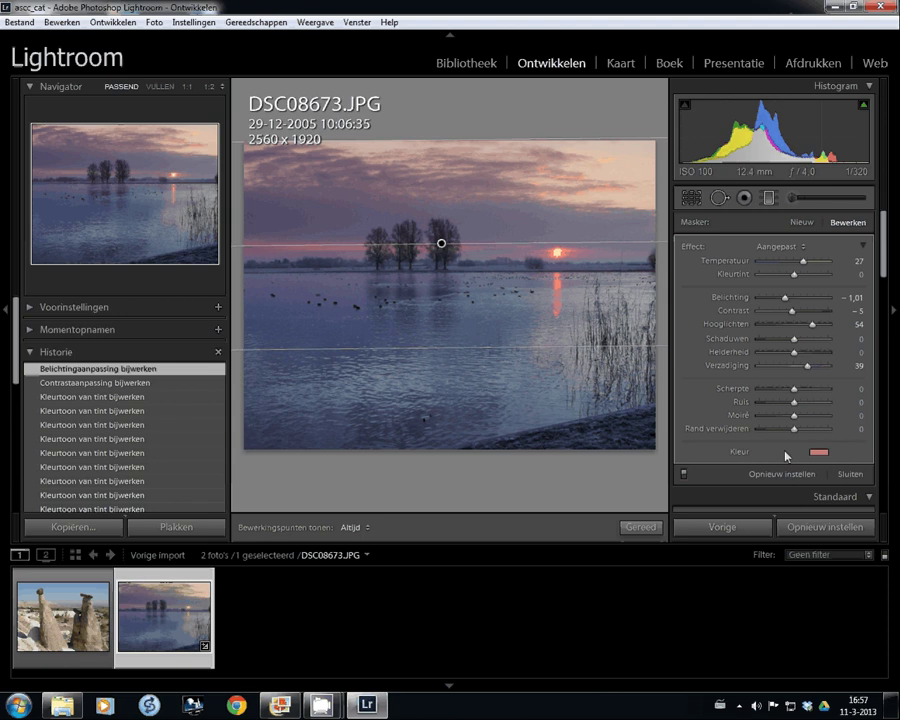
# Close the graduated filter and set the photo's Clarity to +41 and Shadows to +65
pyautogui.click(769, 198)
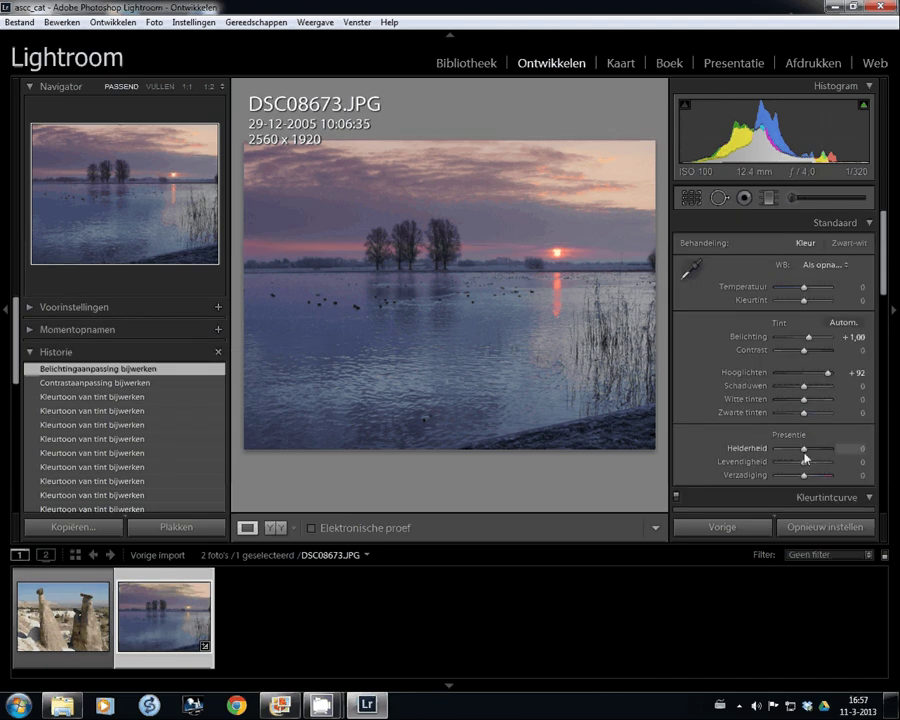
pyautogui.moveTo(802, 450); pyautogui.dragTo(816, 452)
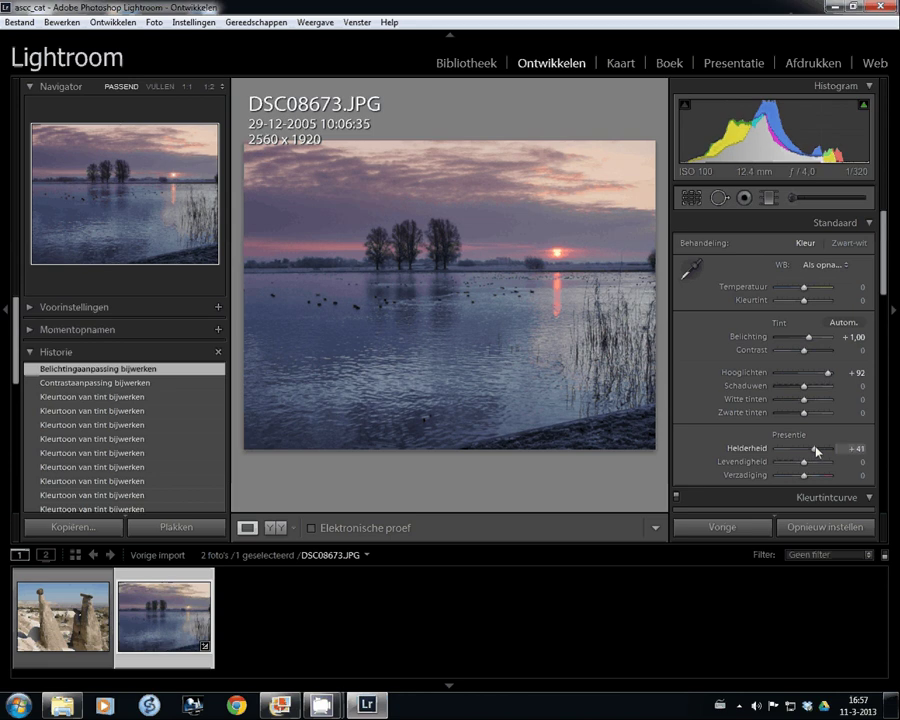
pyautogui.click(807, 387)
pyautogui.moveTo(805, 387); pyautogui.dragTo(821, 394)
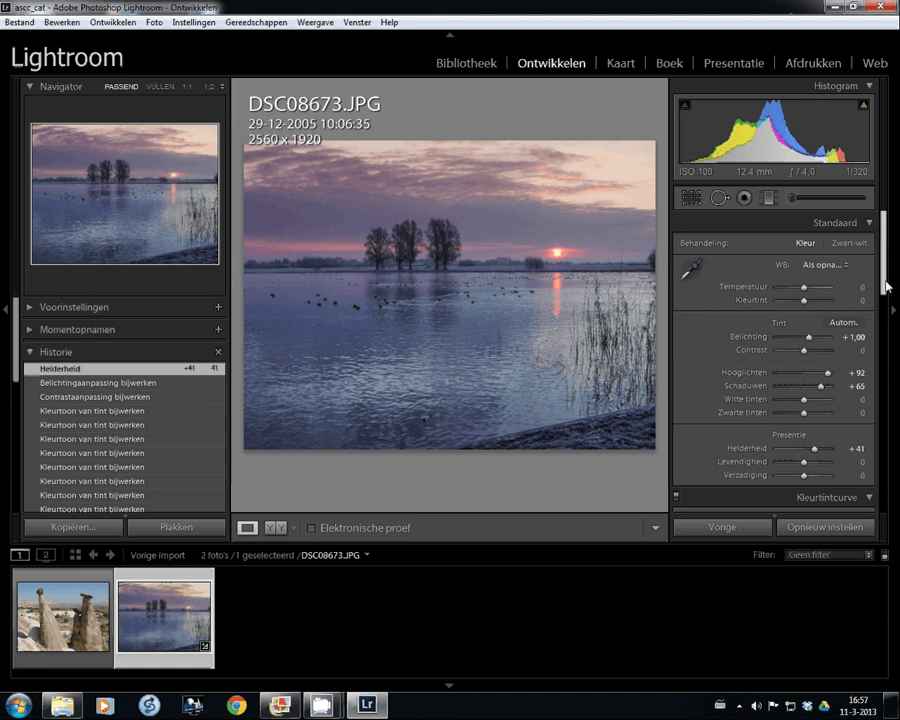
pyautogui.moveTo(886, 287); pyautogui.dragTo(878, 350)
# Drag the tone curve regions to Highlights +36, Lights +6 and Shadows −14
pyautogui.scroll(1, 815, 326)
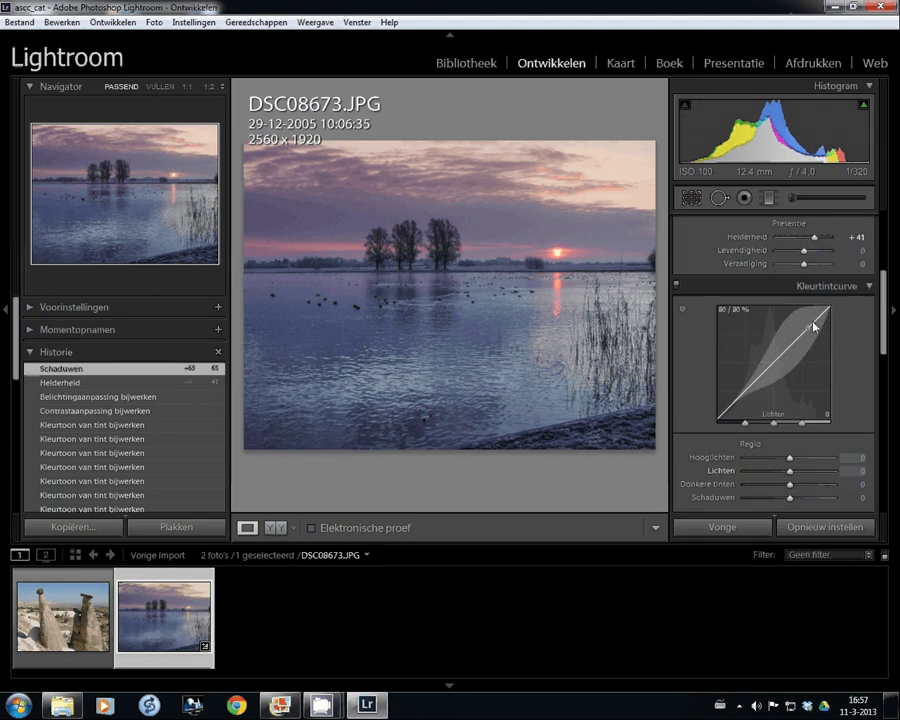
pyautogui.moveTo(822, 324); pyautogui.dragTo(793, 297)
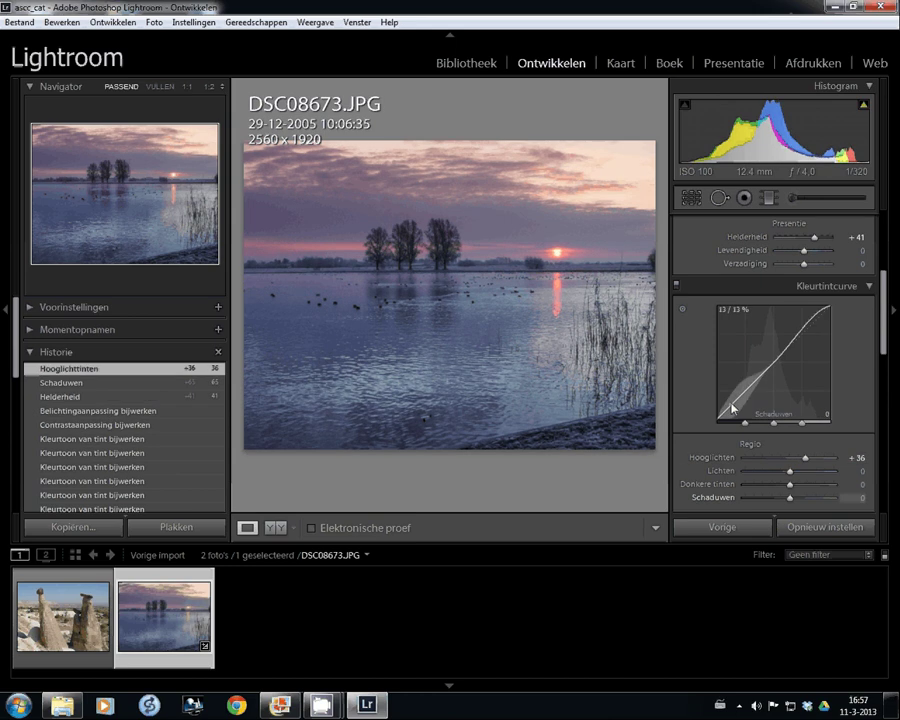
pyautogui.moveTo(731, 410)
pyautogui.mouseDown()
pyautogui.moveTo(735, 430)
pyautogui.moveTo(735, 420)
pyautogui.mouseUp()
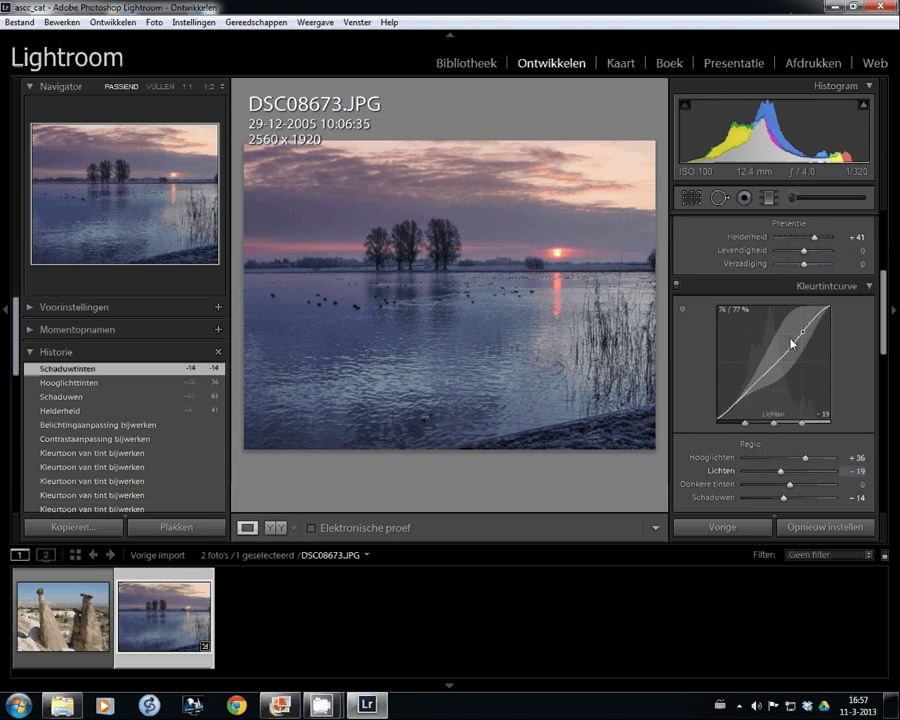
pyautogui.moveTo(792, 345); pyautogui.dragTo(792, 341)
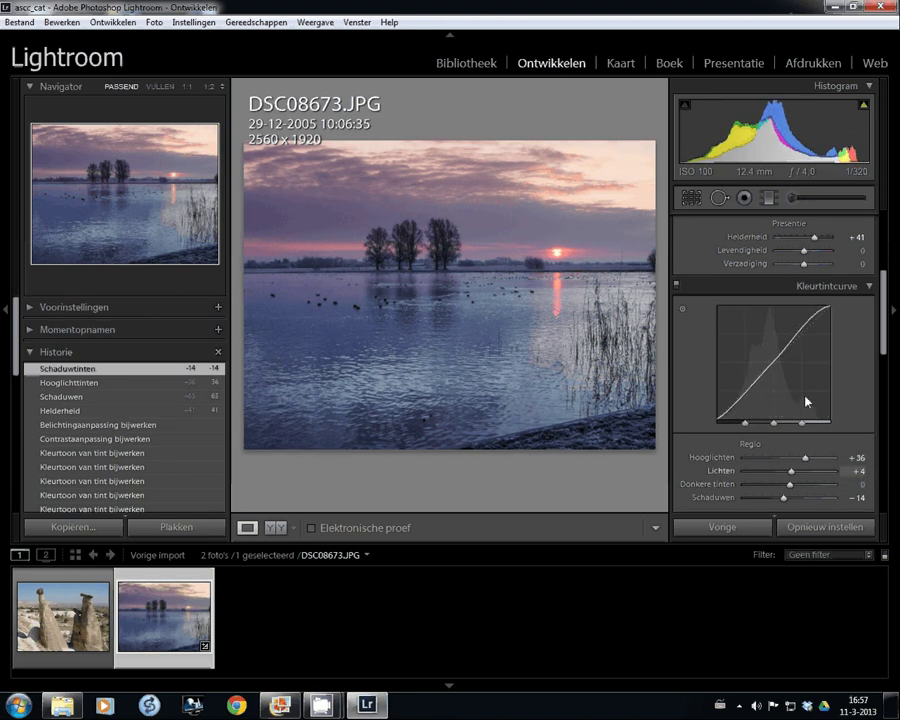
pyautogui.moveTo(777, 366)
pyautogui.mouseDown()
pyautogui.moveTo(776, 356)
pyautogui.moveTo(750, 355)
pyautogui.moveTo(781, 375)
pyautogui.moveTo(793, 404)
pyautogui.moveTo(786, 364)
pyautogui.moveTo(802, 322)
pyautogui.moveTo(806, 339)
pyautogui.moveTo(797, 333)
pyautogui.mouseUp()
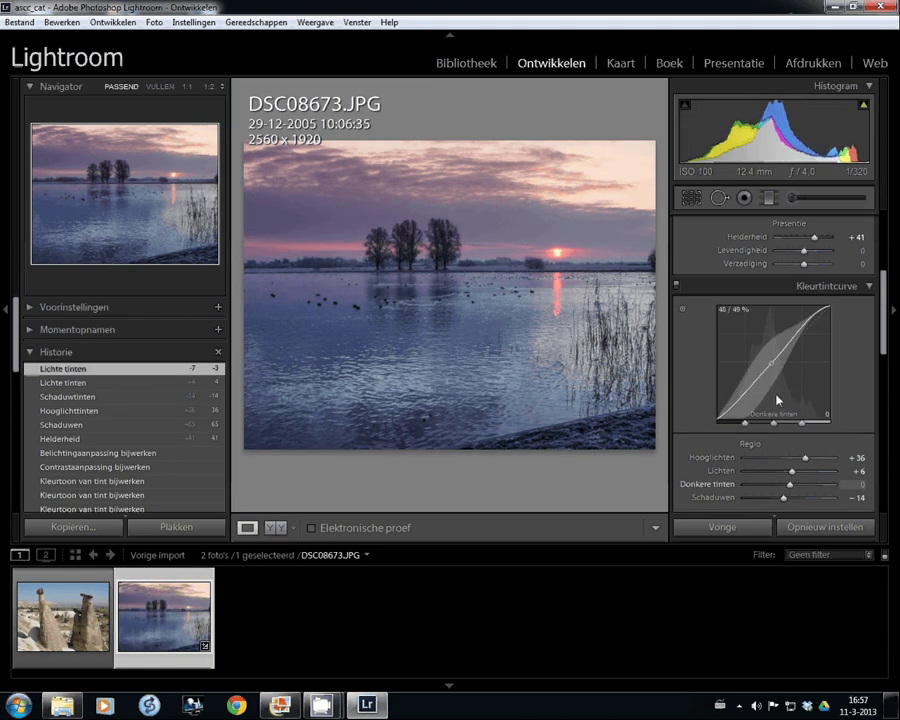
pyautogui.moveTo(774, 397); pyautogui.dragTo(774, 456)
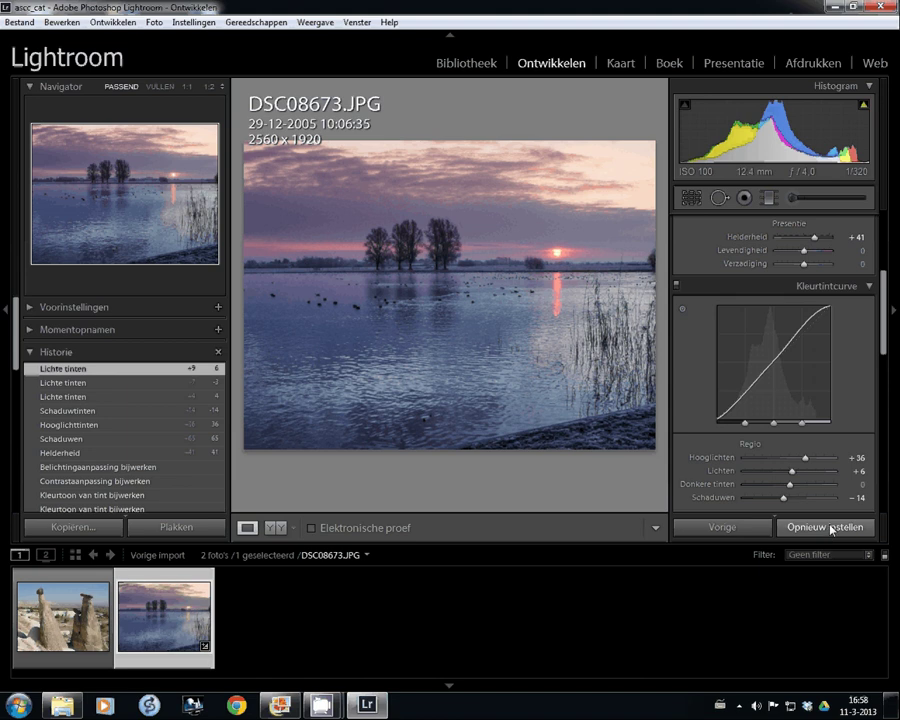
# Reset all develop settings, then set Shadows to +7 and Exposure to roughly +0,47
pyautogui.tripleClick(838, 527)
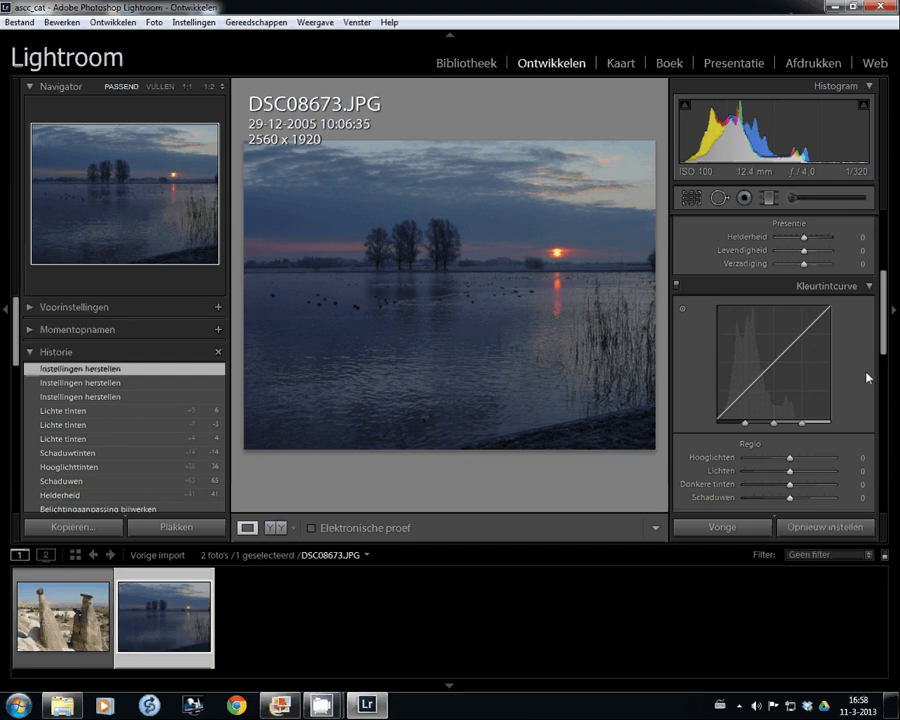
pyautogui.moveTo(886, 344); pyautogui.dragTo(896, 295)
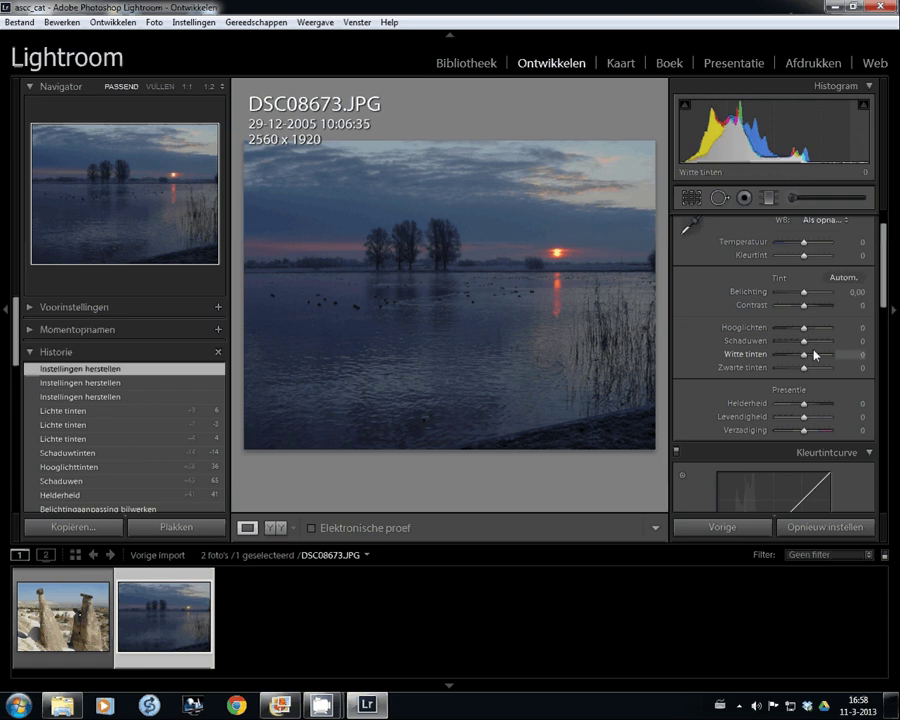
pyautogui.moveTo(803, 342)
pyautogui.mouseDown()
pyautogui.moveTo(824, 342)
pyautogui.moveTo(805, 342)
pyautogui.mouseUp()
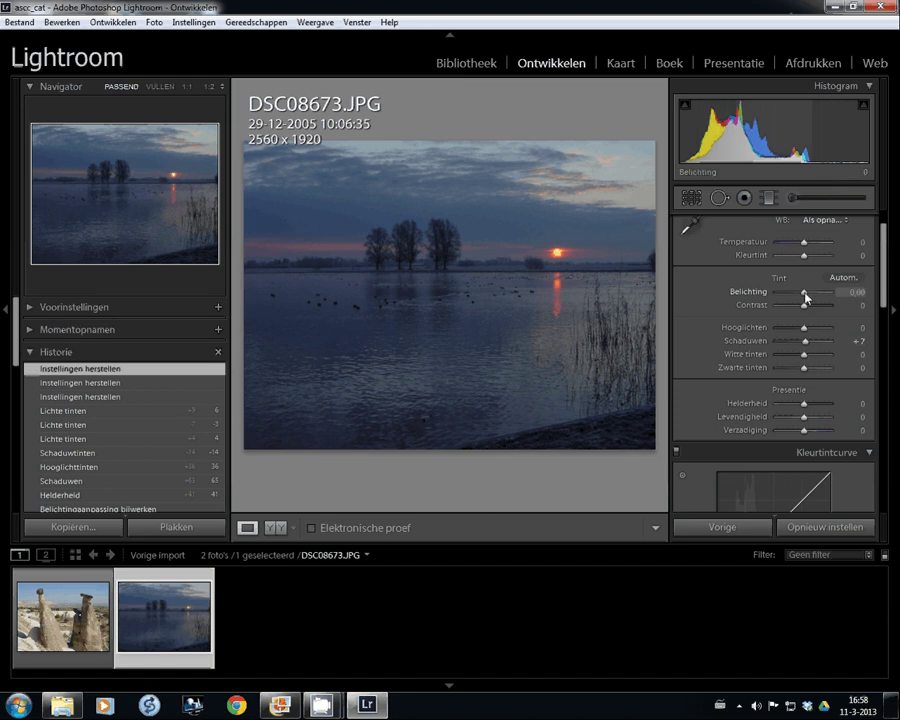
pyautogui.moveTo(806, 298); pyautogui.dragTo(810, 299)
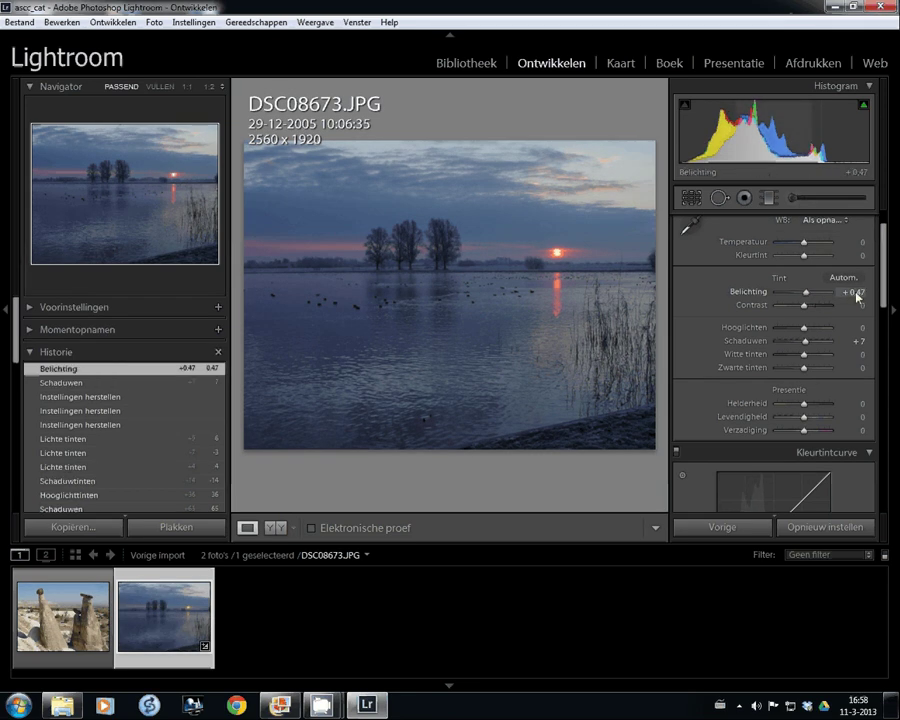
# Fine-tune Exposure with the arrow keys to +0,67
pyautogui.click(855, 293)
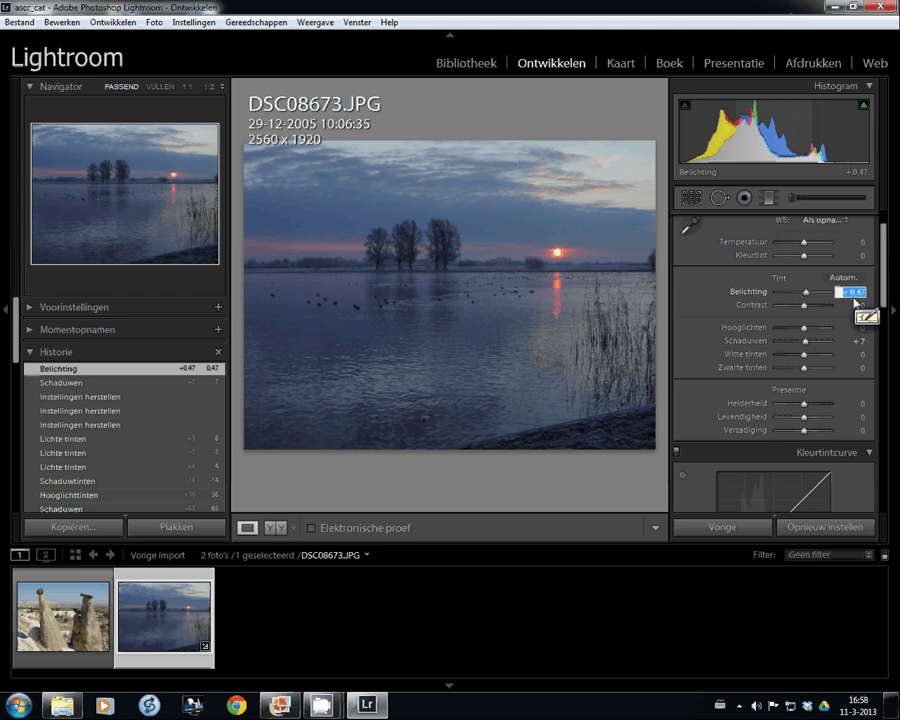
pyautogui.press('Down')
pyautogui.press('Down')
pyautogui.press('Up')
pyautogui.press('Up')
pyautogui.press('Up')
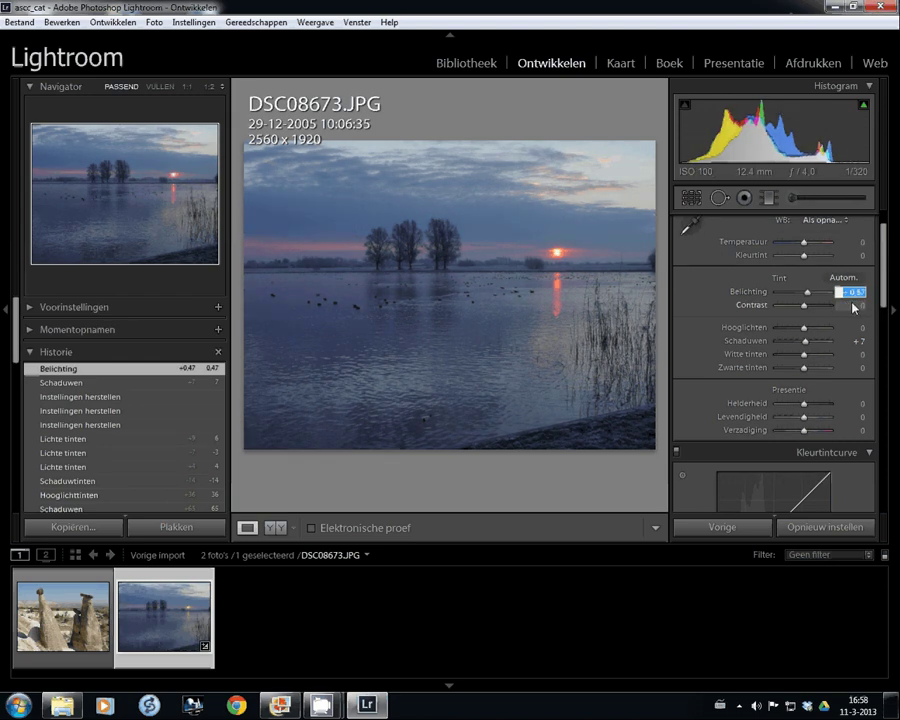
pyautogui.press('Up')
pyautogui.press('Up')
pyautogui.press('Up')
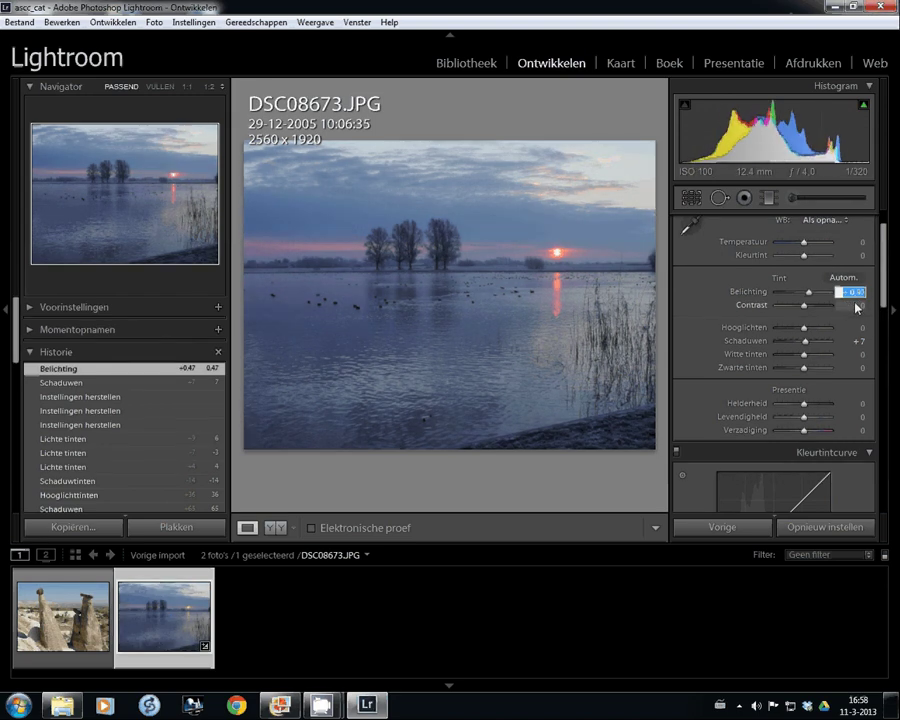
pyautogui.press('Down')
pyautogui.press('Down')
pyautogui.press('Down')
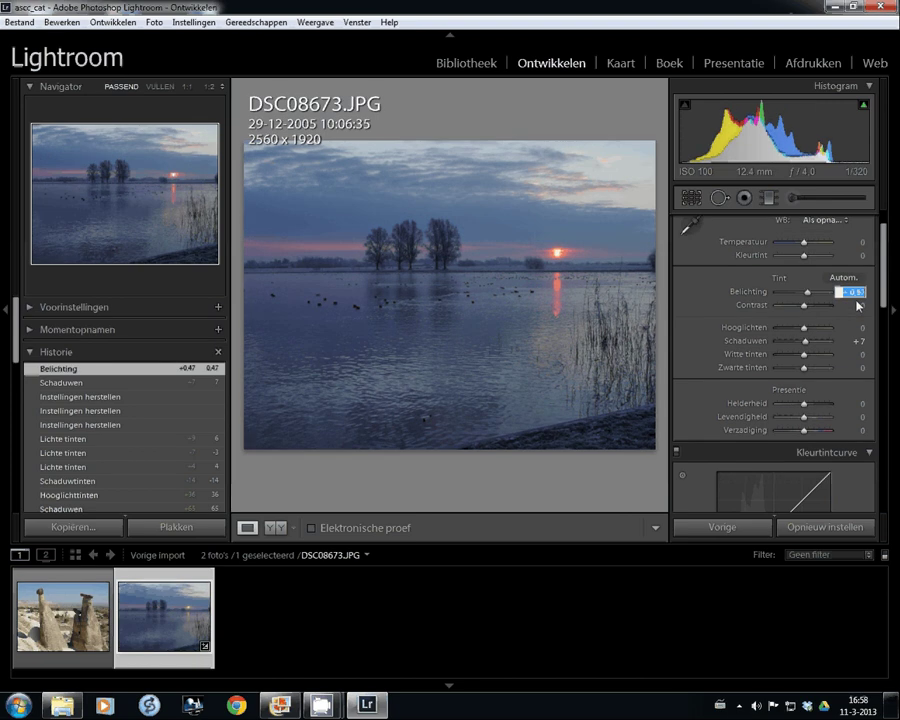
pyautogui.press('Up')
pyautogui.press('Up')
pyautogui.press('Up')
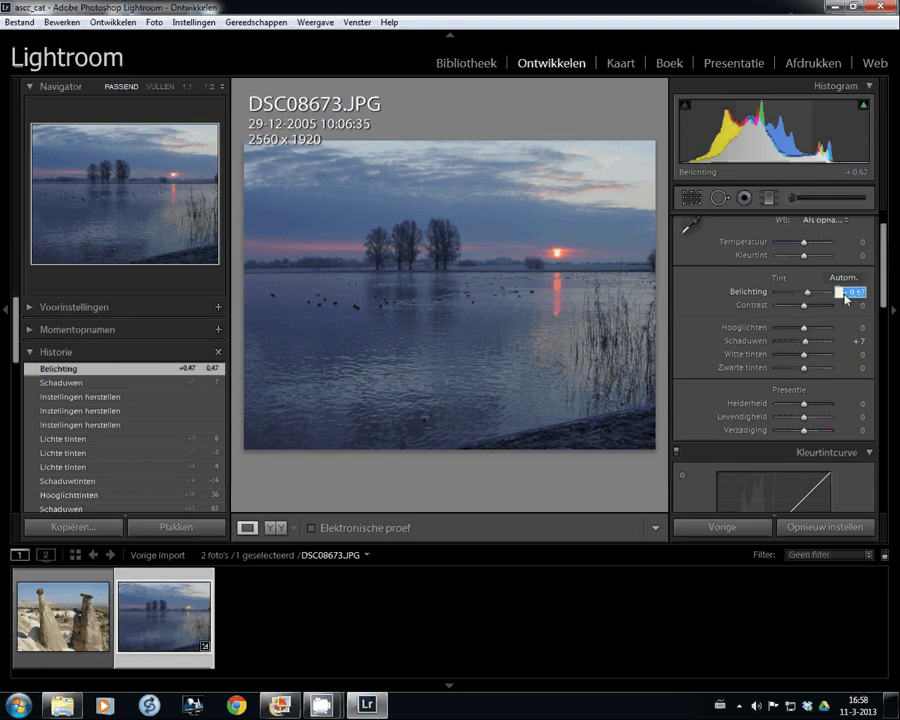
pyautogui.click(771, 200)
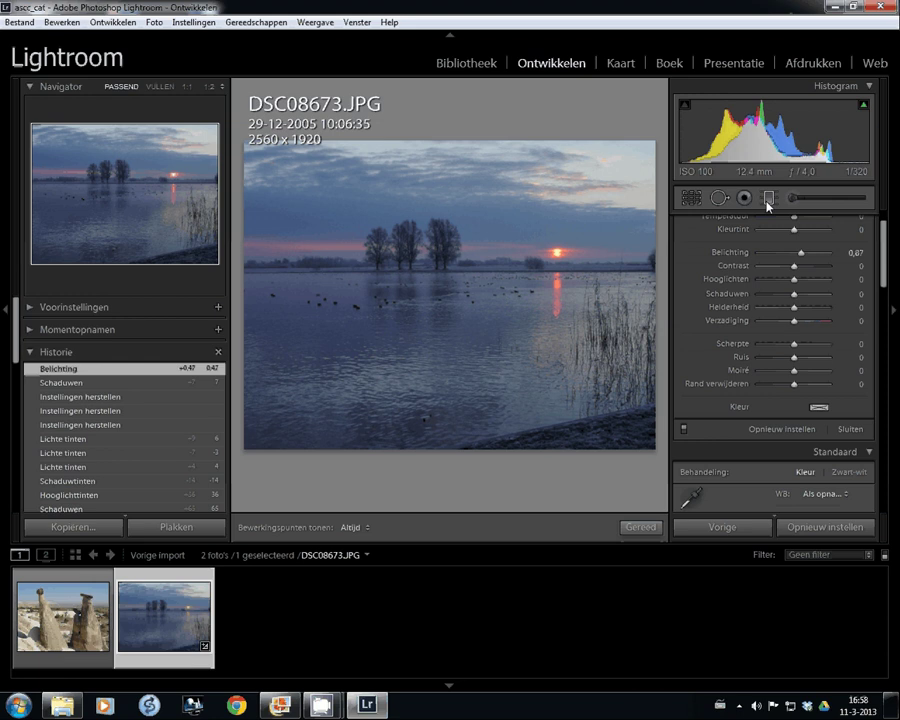
# Add a new sky graduated filter with Exposure −0,52, warm pinkish-orange tint and Highlights 29
pyautogui.moveTo(496, 149)
pyautogui.mouseDown()
pyautogui.moveTo(463, 293)
pyautogui.moveTo(473, 386)
pyautogui.moveTo(510, 374)
pyautogui.mouseUp()
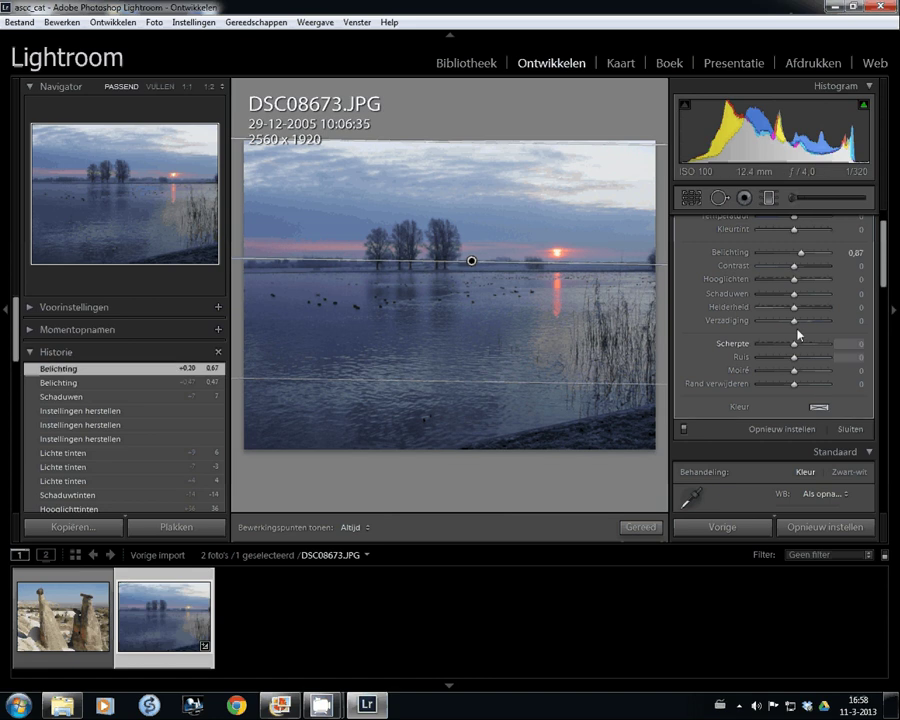
pyautogui.moveTo(803, 257); pyautogui.dragTo(789, 261)
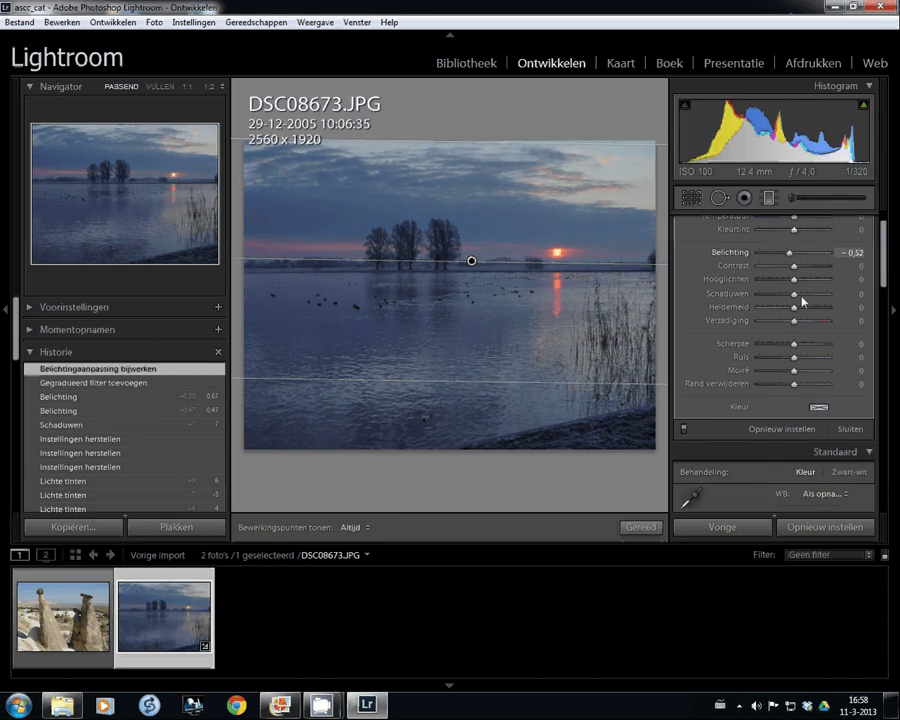
pyautogui.click(819, 407)
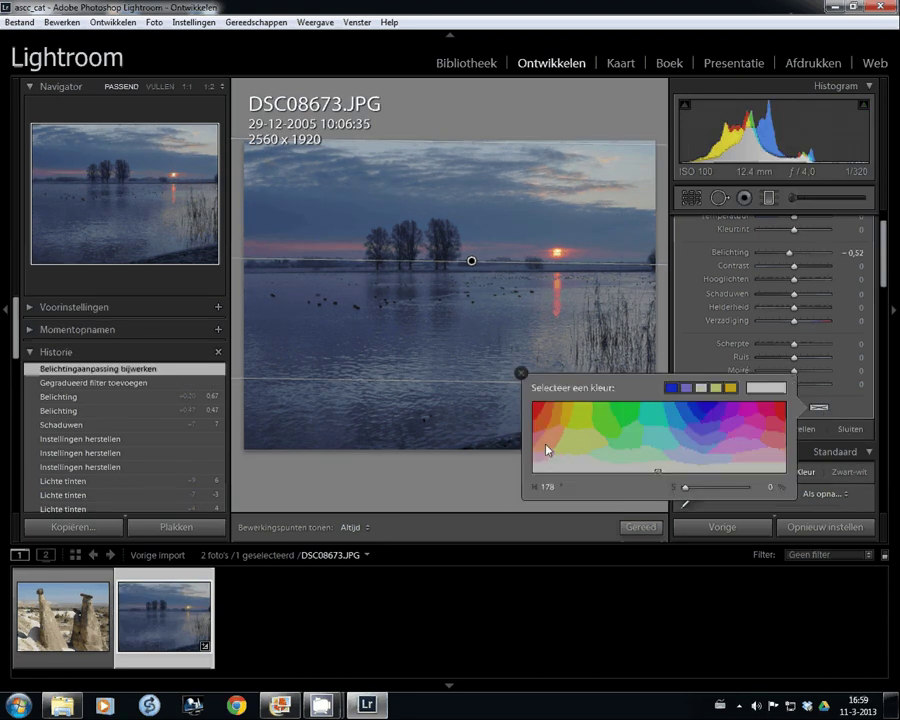
pyautogui.click(549, 449)
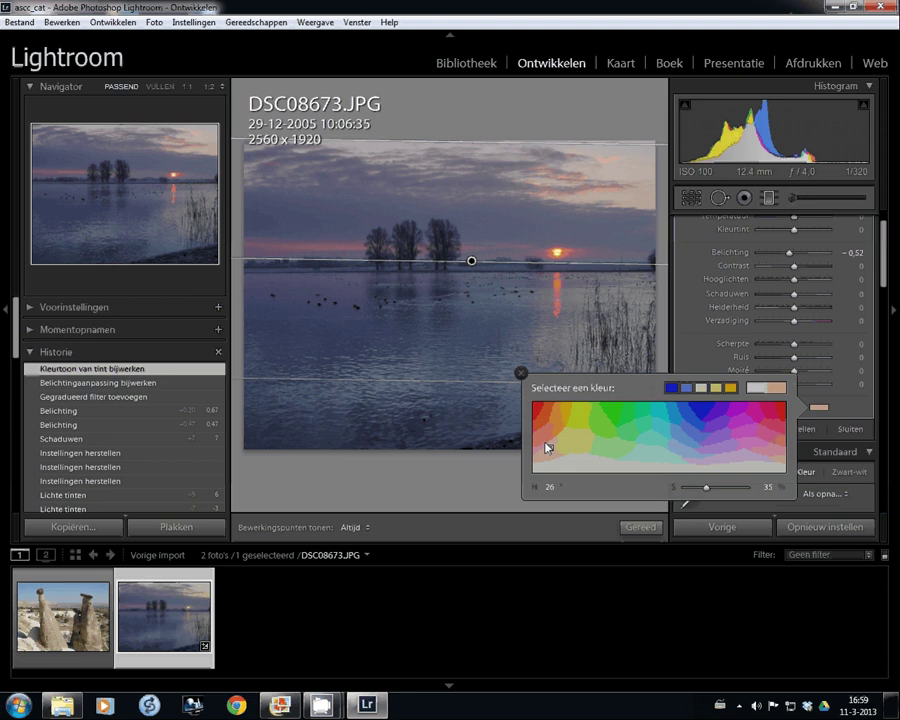
pyautogui.moveTo(546, 447); pyautogui.dragTo(544, 444)
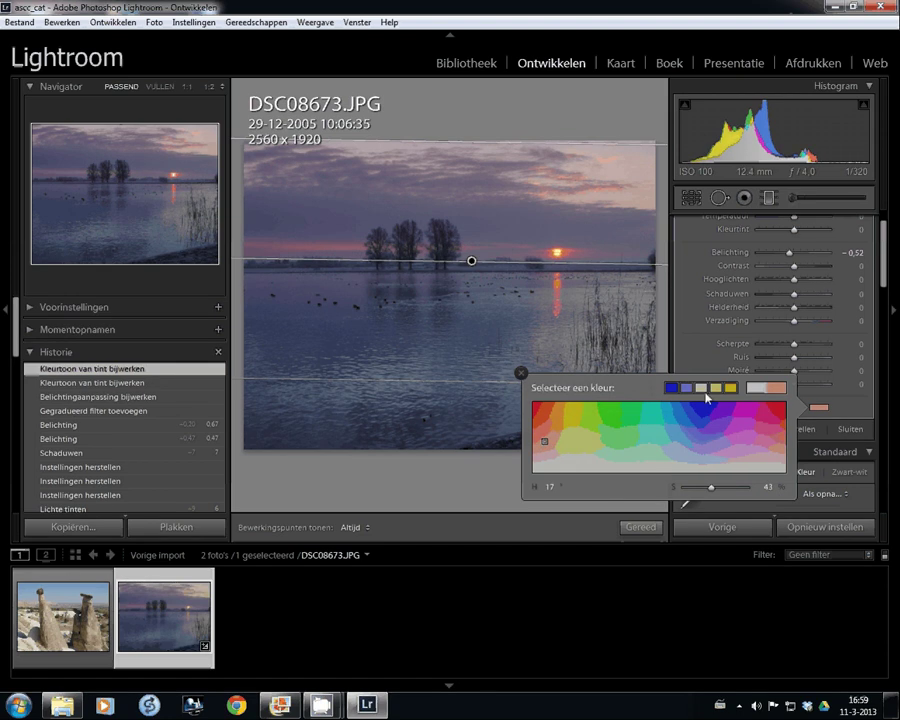
pyautogui.click(521, 374)
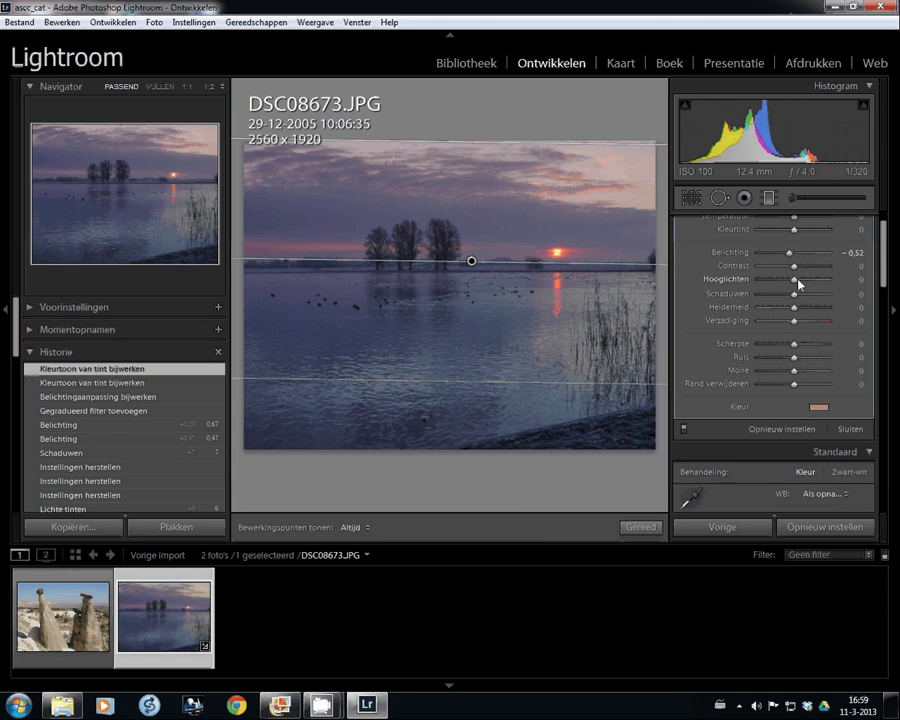
pyautogui.moveTo(797, 283)
pyautogui.mouseDown()
pyautogui.moveTo(823, 285)
pyautogui.moveTo(802, 303)
pyautogui.moveTo(767, 298)
pyautogui.moveTo(785, 312)
pyautogui.moveTo(817, 310)
pyautogui.moveTo(802, 310)
pyautogui.moveTo(820, 321)
pyautogui.moveTo(806, 321)
pyautogui.mouseUp()
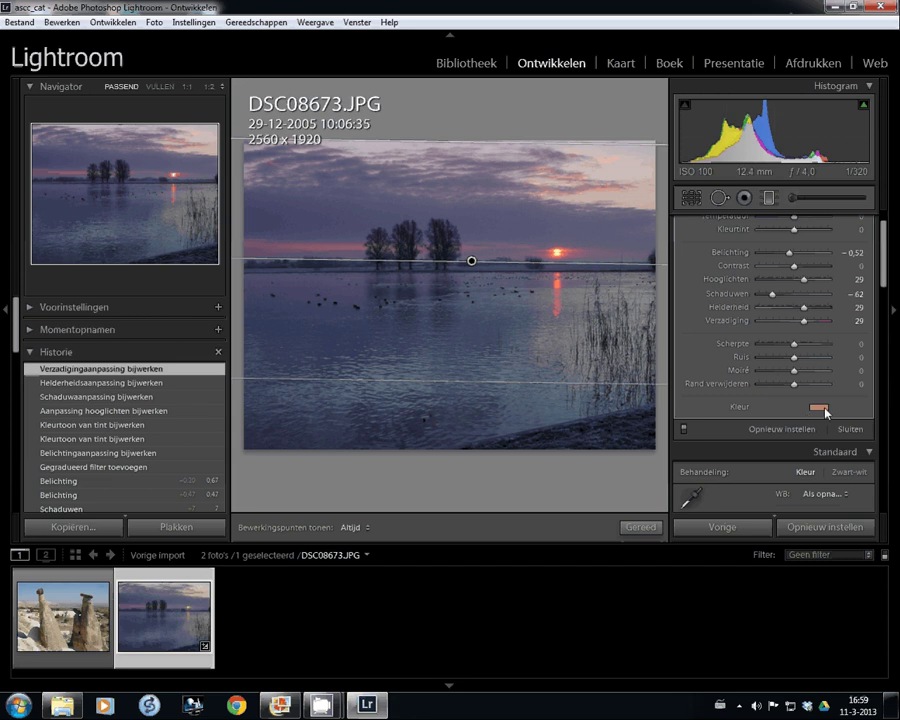
pyautogui.click(766, 199)
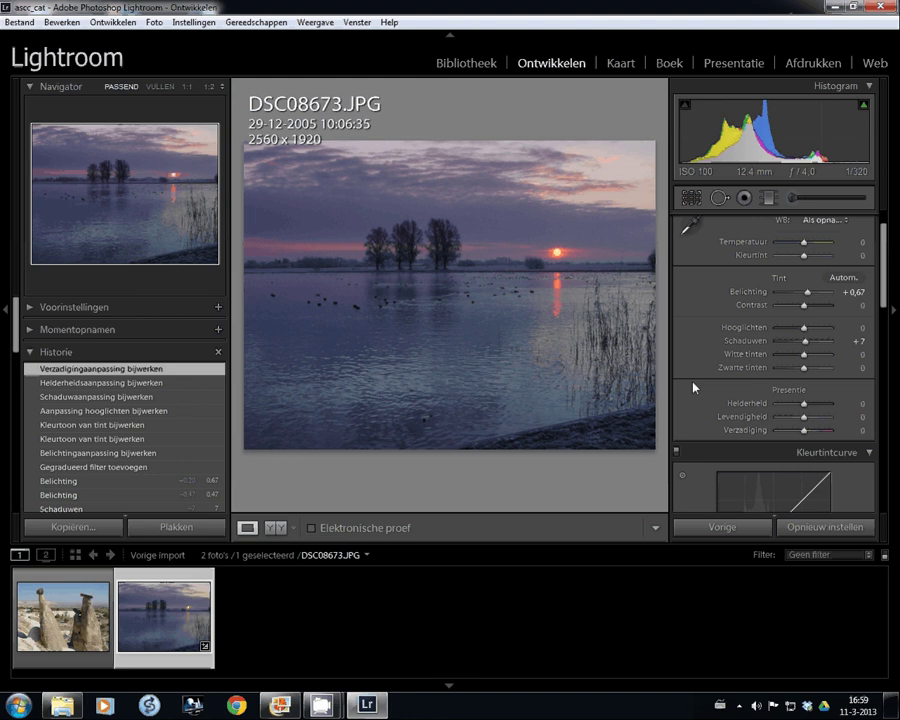
# Crop the photo's bottom edge upward to trim part of the dark foreground
pyautogui.click(687, 204)
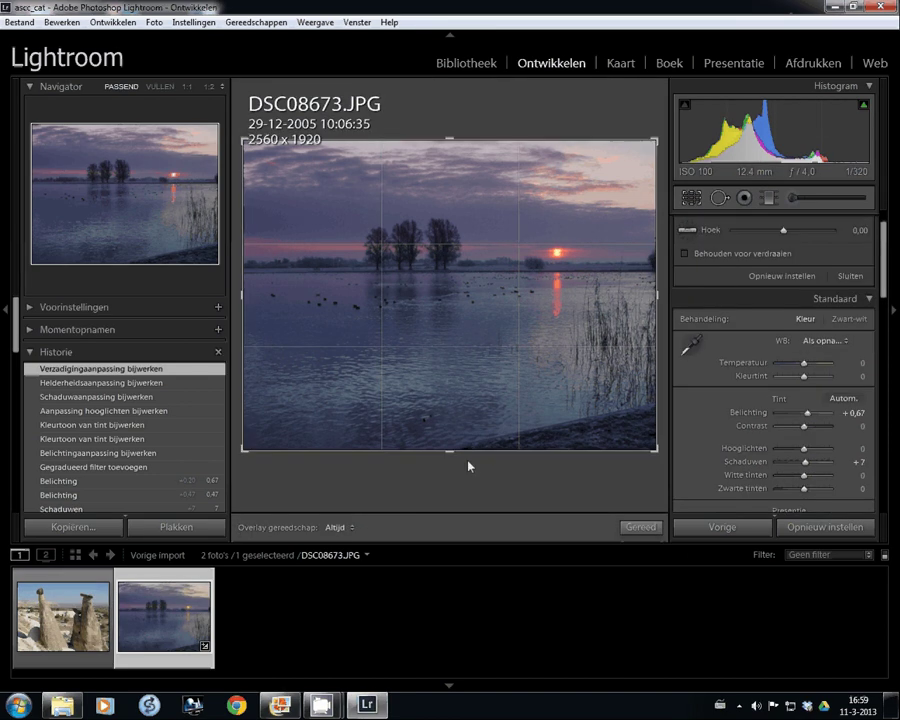
pyautogui.moveTo(450, 455); pyautogui.dragTo(451, 437)
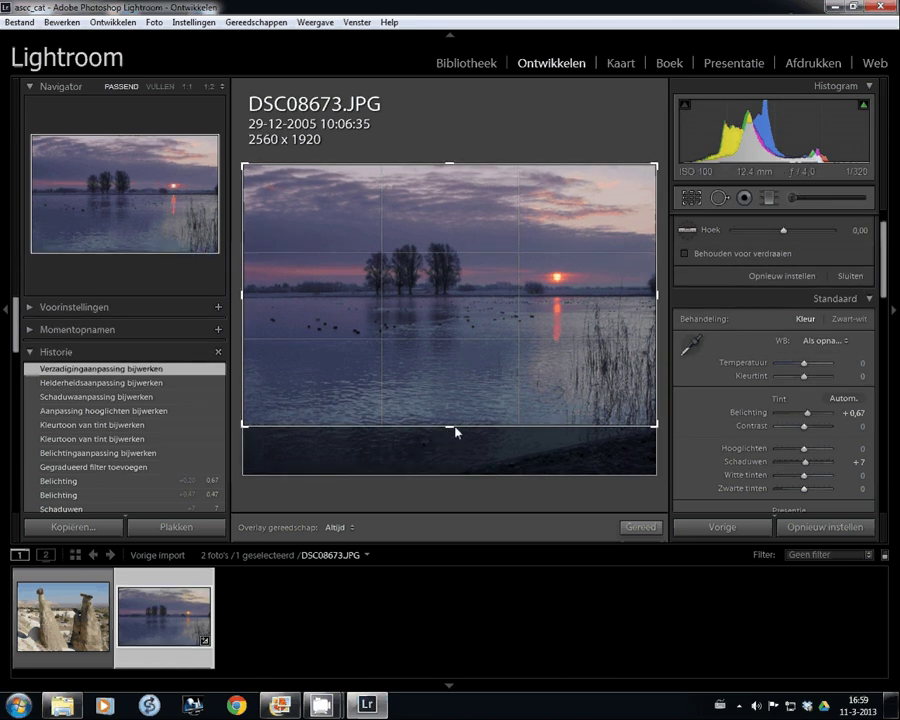
pyautogui.moveTo(450, 434); pyautogui.dragTo(449, 431)
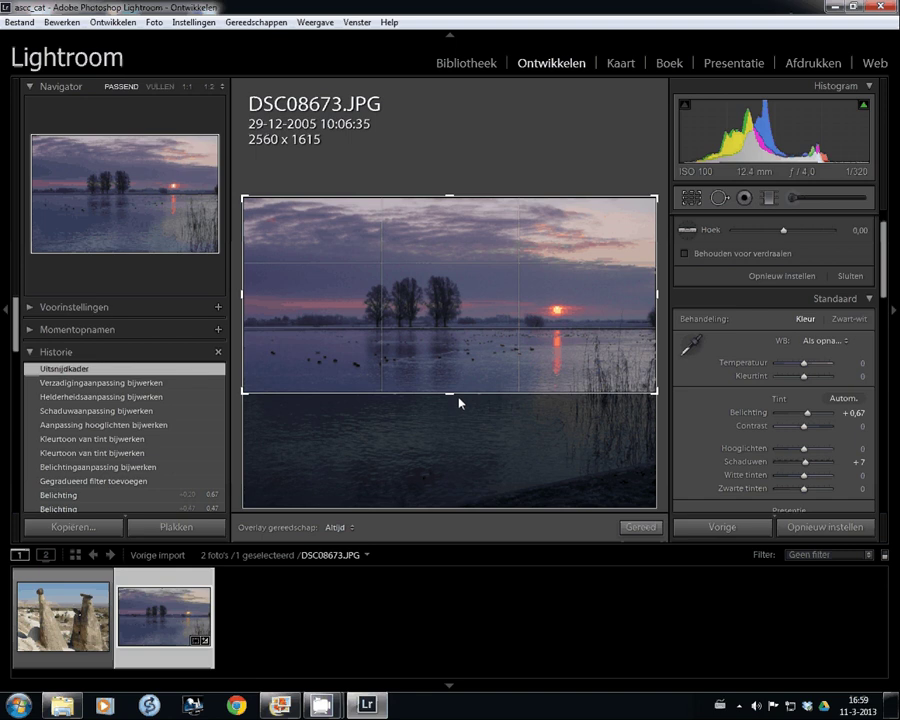
pyautogui.moveTo(459, 402); pyautogui.dragTo(455, 433)
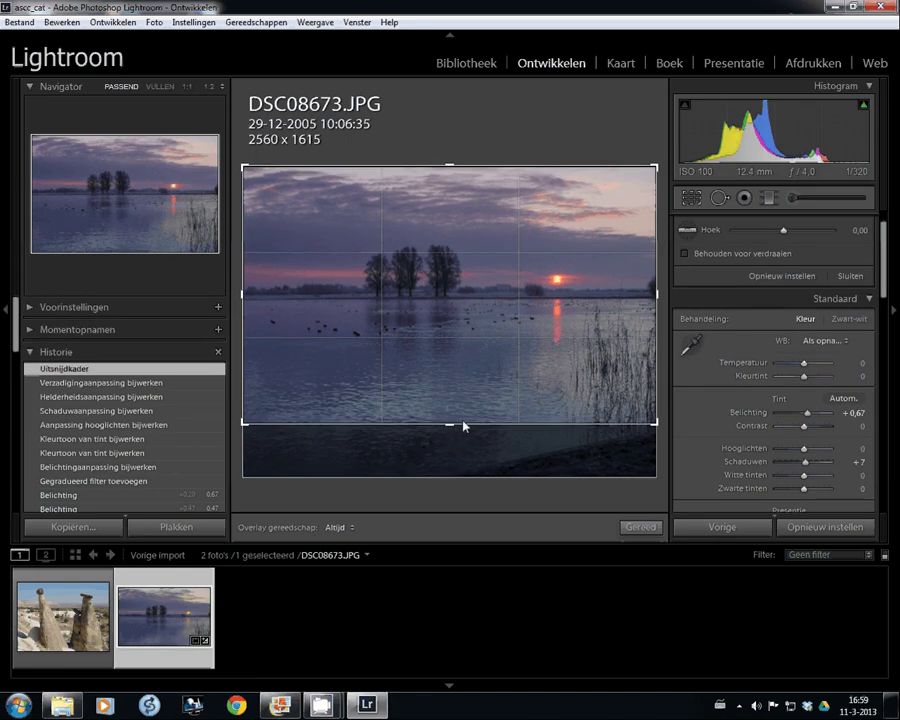
pyautogui.moveTo(463, 426)
pyautogui.mouseDown()
pyautogui.moveTo(449, 437)
pyautogui.moveTo(463, 430)
pyautogui.mouseUp()
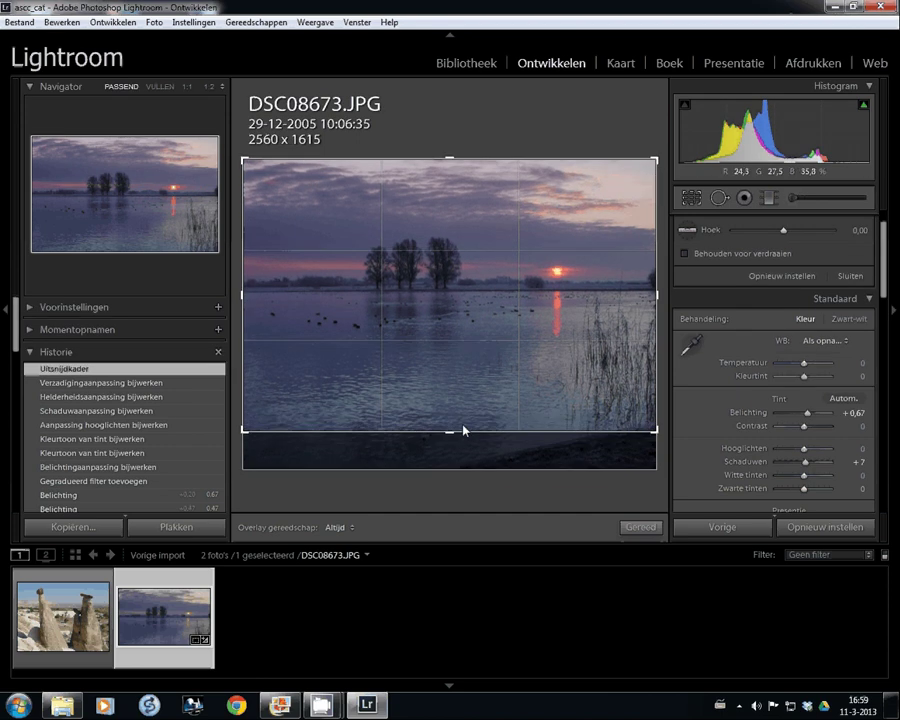
pyautogui.press('Return')
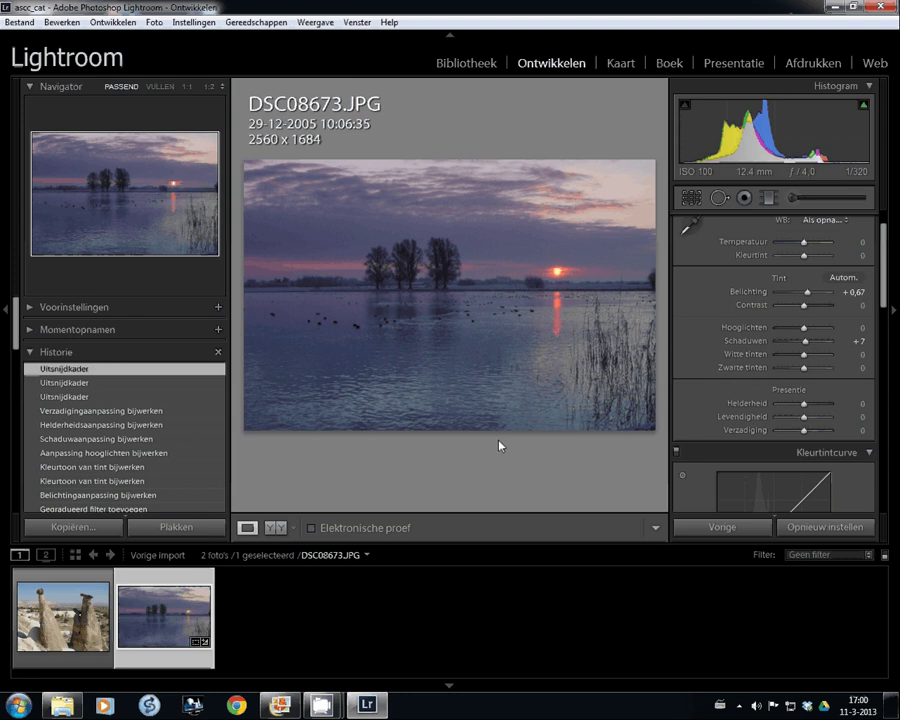
# Rotate the crop slightly to level the horizon, finishing at 2290 x 1673
pyautogui.click(690, 197)
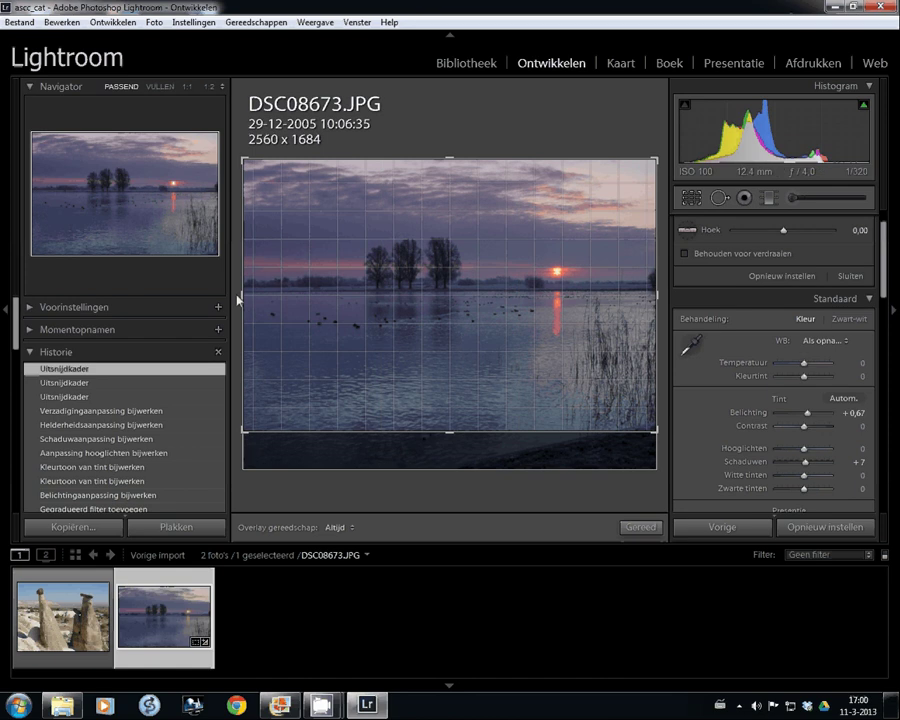
pyautogui.moveTo(238, 298)
pyautogui.mouseDown()
pyautogui.moveTo(272, 300)
pyautogui.moveTo(263, 300)
pyautogui.mouseUp()
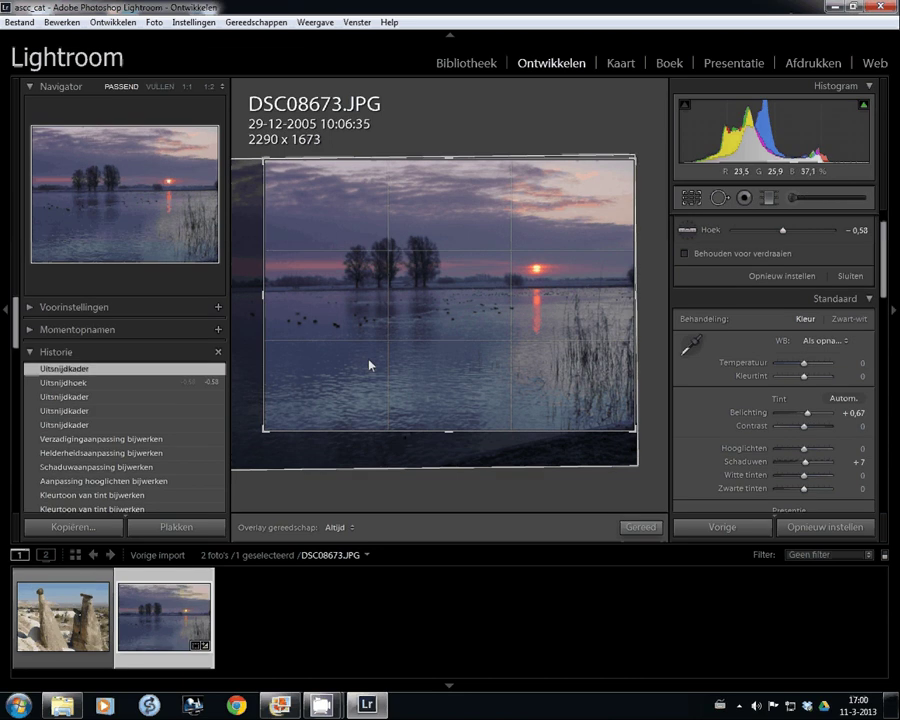
pyautogui.press('Return')
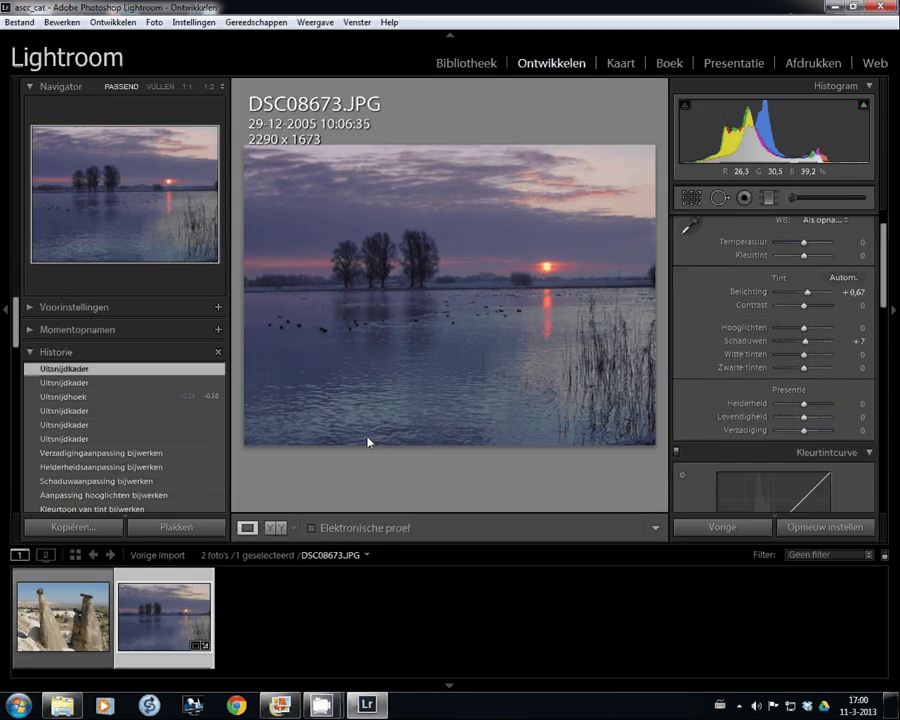
pyautogui.press('r')
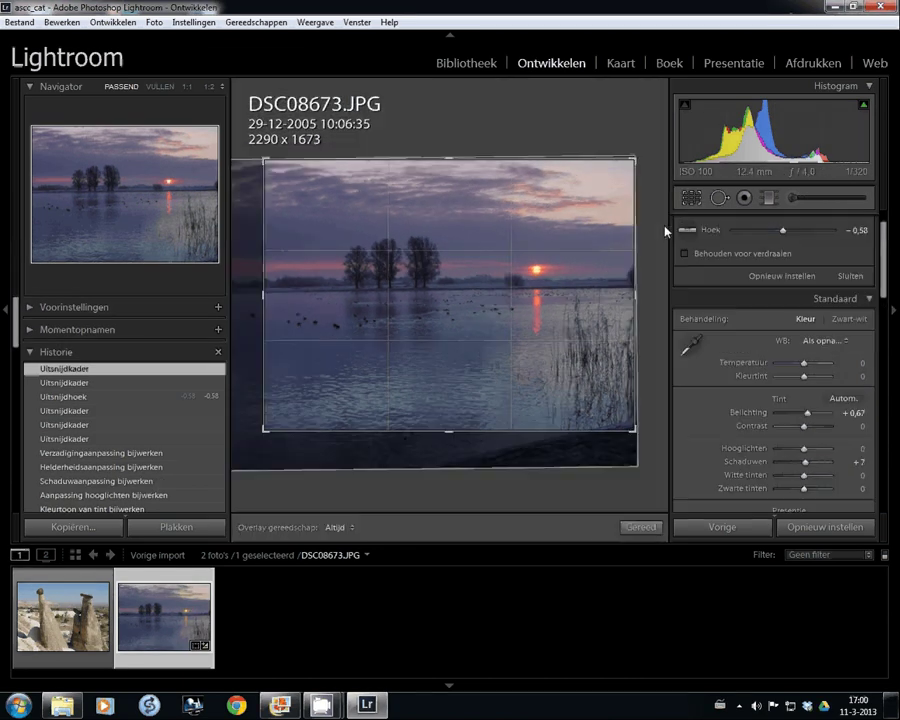
pyautogui.moveTo(642, 443); pyautogui.dragTo(644, 452)
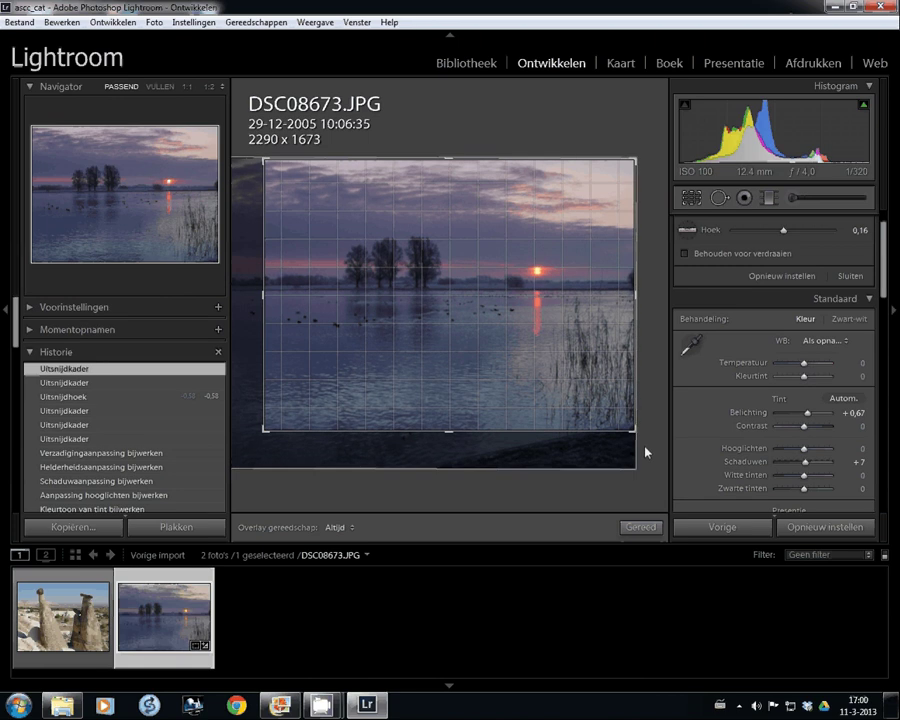
pyautogui.moveTo(644, 452); pyautogui.dragTo(573, 413)
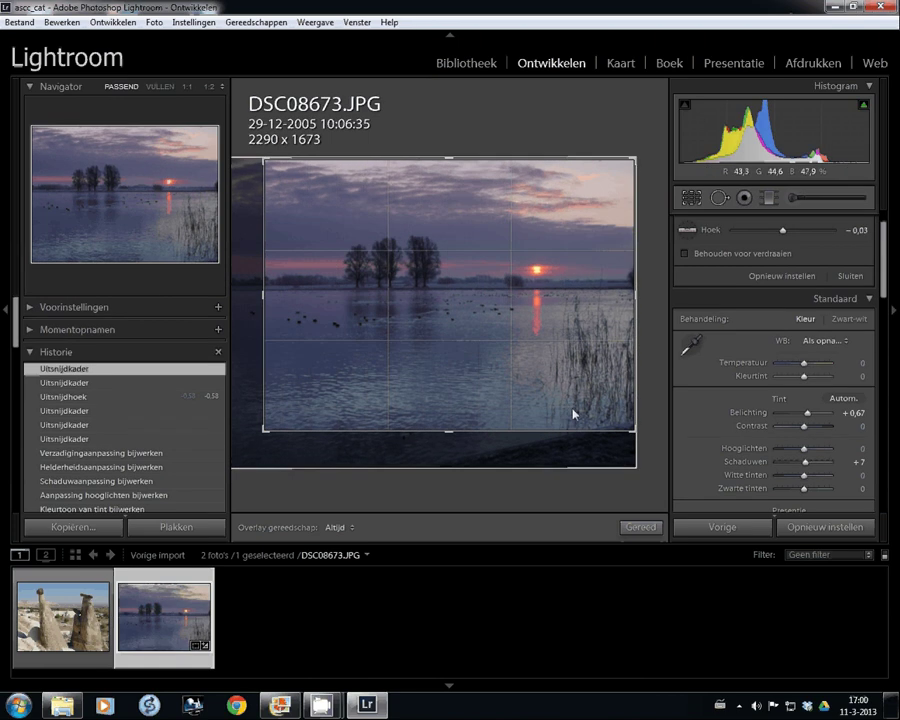
pyautogui.press('Return')
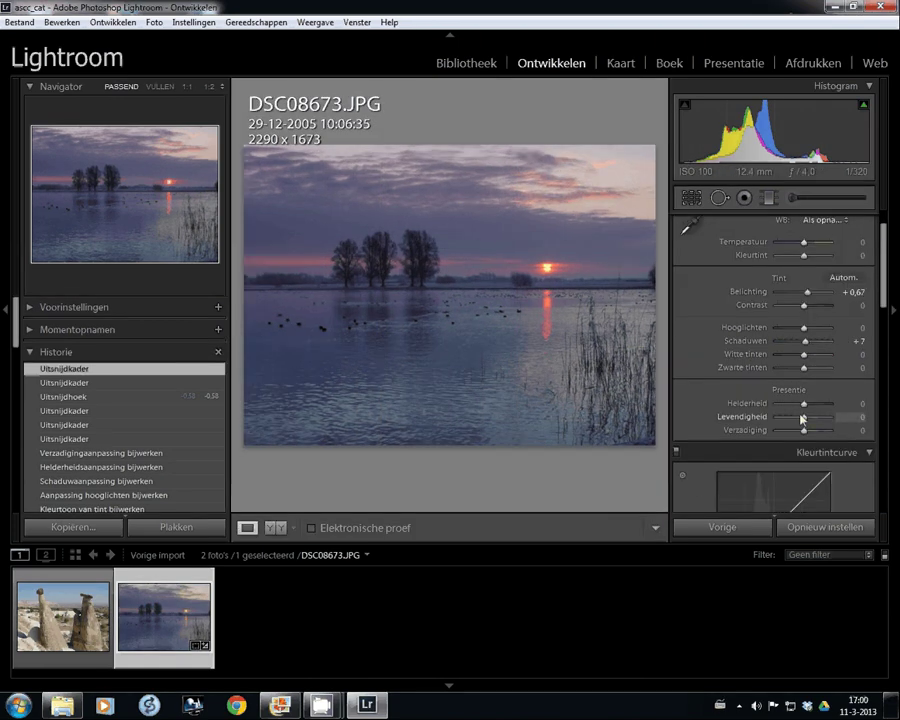
# Set Vibrance (Levendigheid) to +1 and Clarity (Helderheid) to +28 in the Basic panel
pyautogui.moveTo(805, 417)
pyautogui.mouseDown()
pyautogui.moveTo(818, 424)
pyautogui.moveTo(797, 428)
pyautogui.moveTo(808, 427)
pyautogui.moveTo(809, 409)
pyautogui.mouseUp()
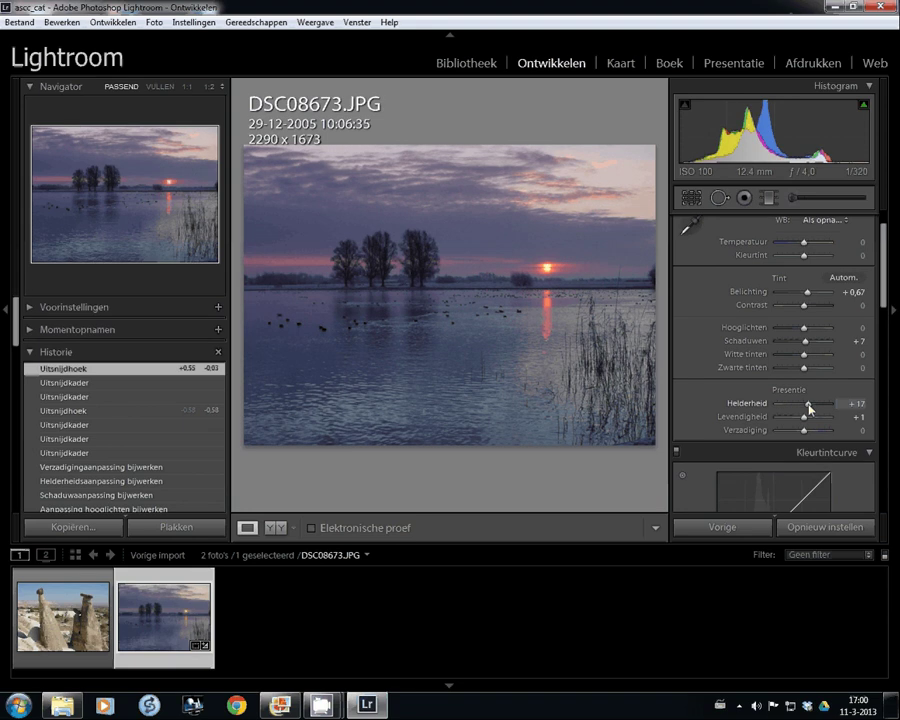
pyautogui.moveTo(810, 408); pyautogui.dragTo(814, 406)
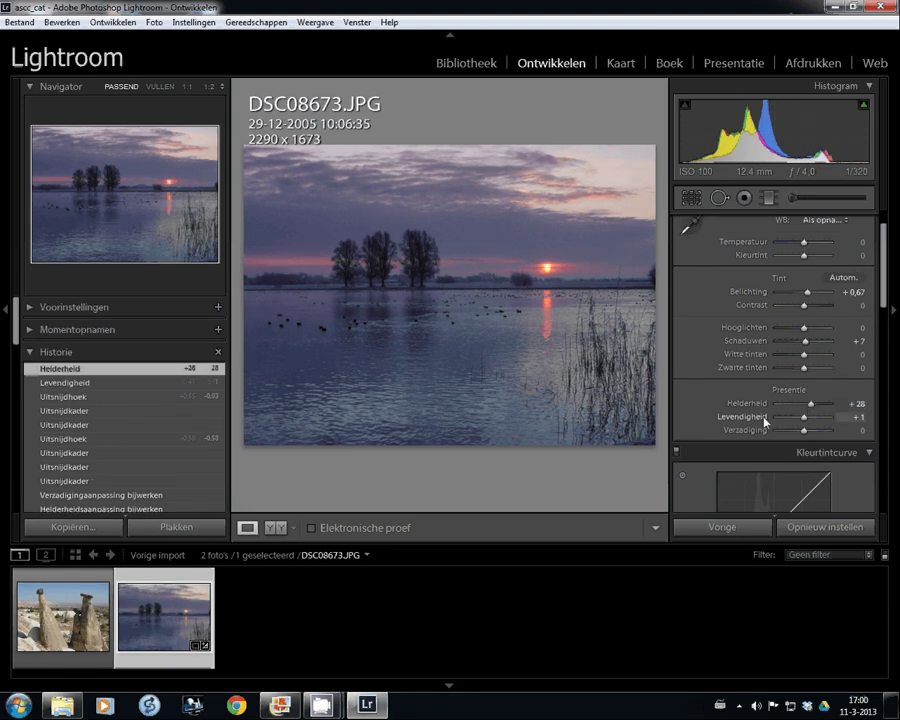